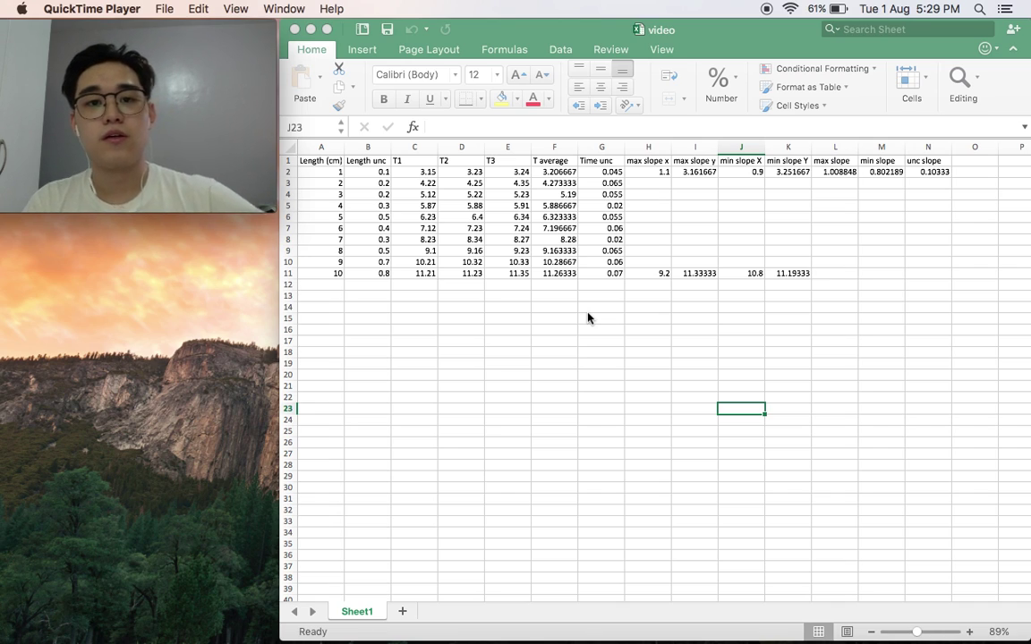
{"action": "left_click", "coordinate": [539, 306]}
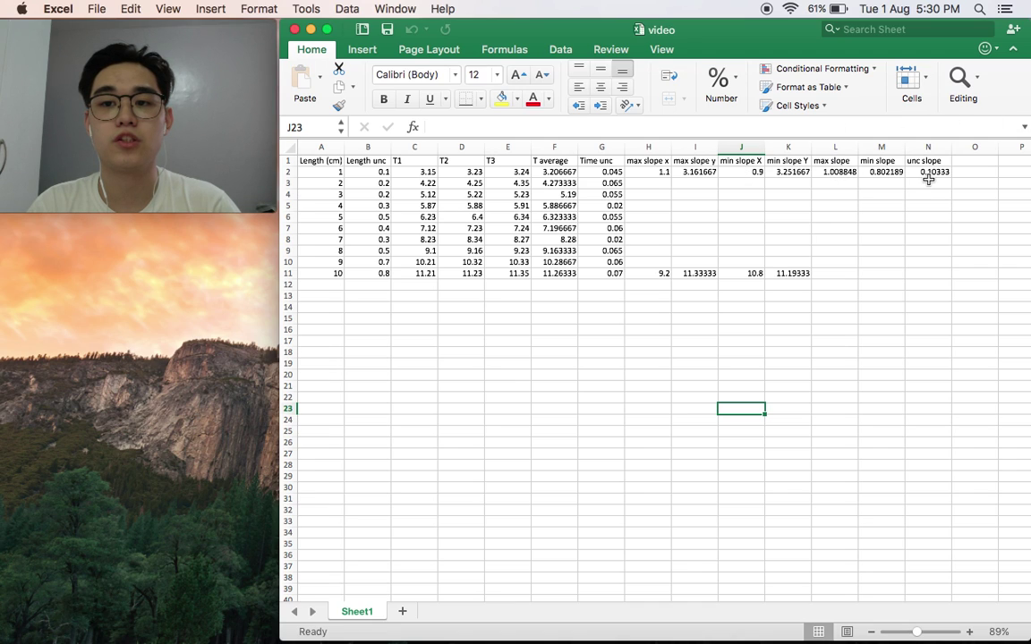
{"action": "left_click", "coordinate": [394, 318]}
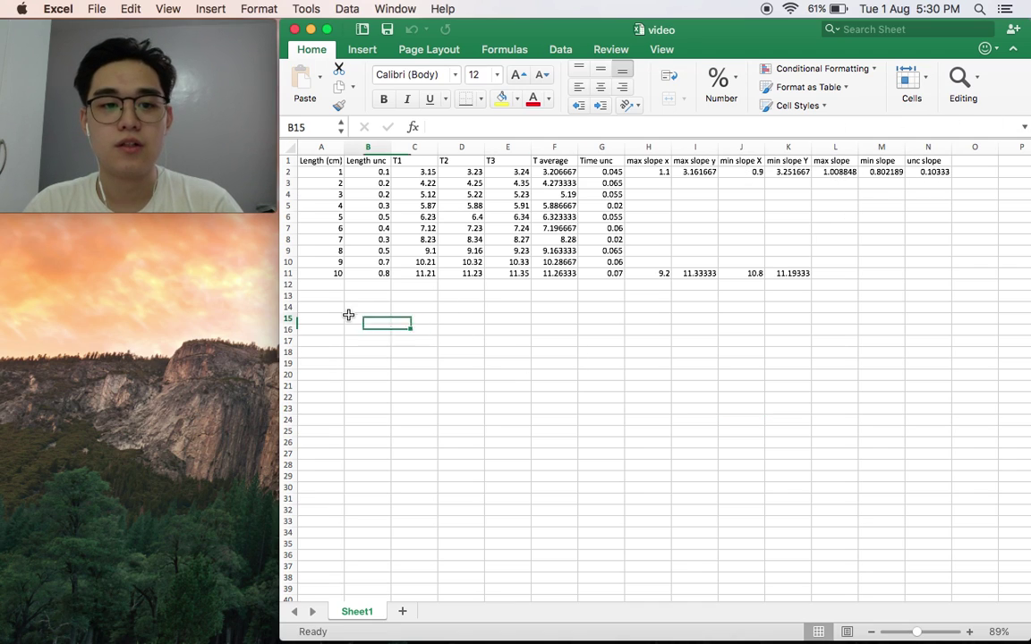
{"action": "left_click", "coordinate": [325, 296]}
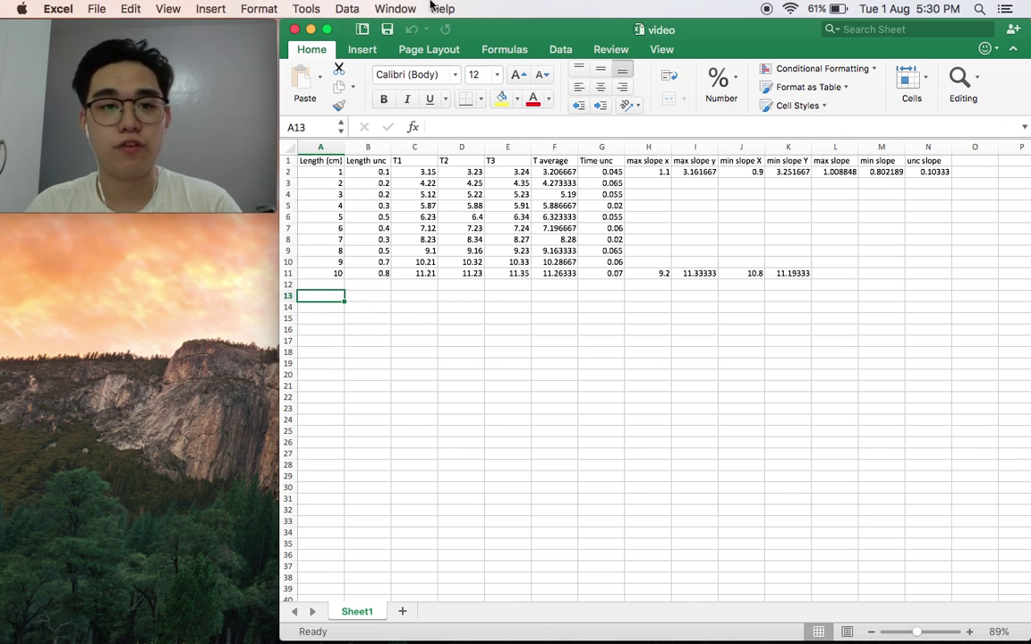
- Insert an X Y scatter chart from the length values A2:A11 and average times F2:F11, and place it enlarged below the data
{"action": "left_click", "coordinate": [331, 174]}
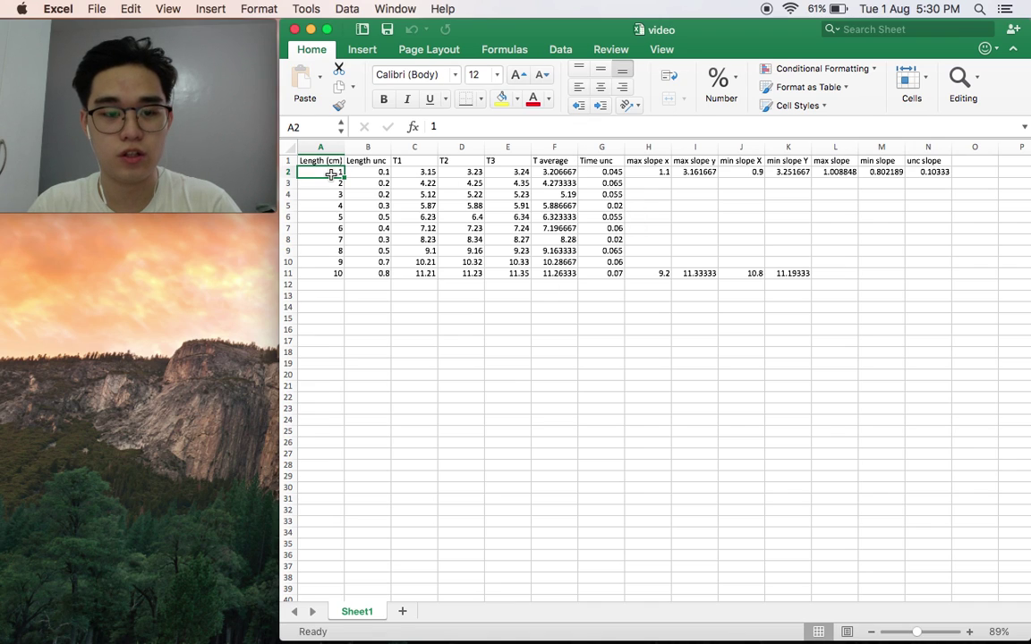
{"action": "left_click_drag", "start_coordinate": [331, 175], "coordinate": [333, 271]}
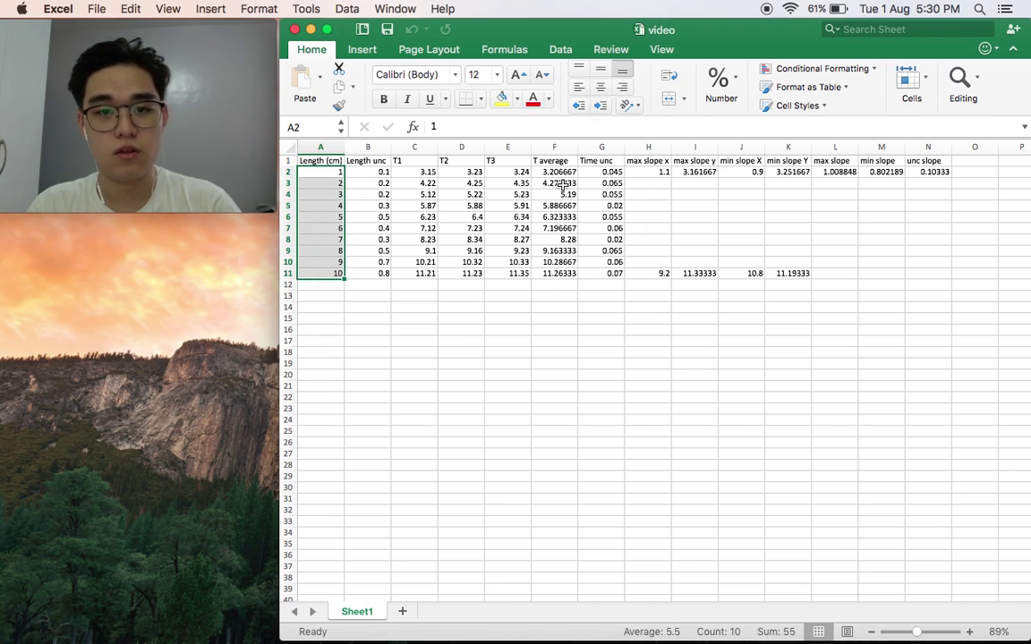
{"action": "left_click_drag", "start_coordinate": [564, 172], "coordinate": [562, 271]}
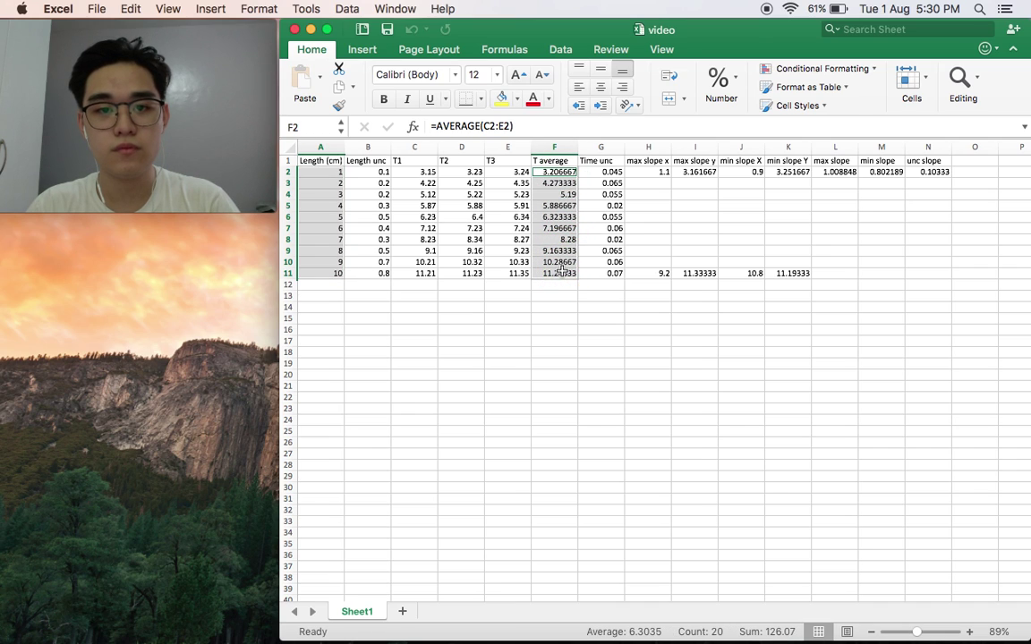
{"action": "left_click", "coordinate": [198, 9]}
{"action": "mouse_move", "coordinate": [223, 98]}
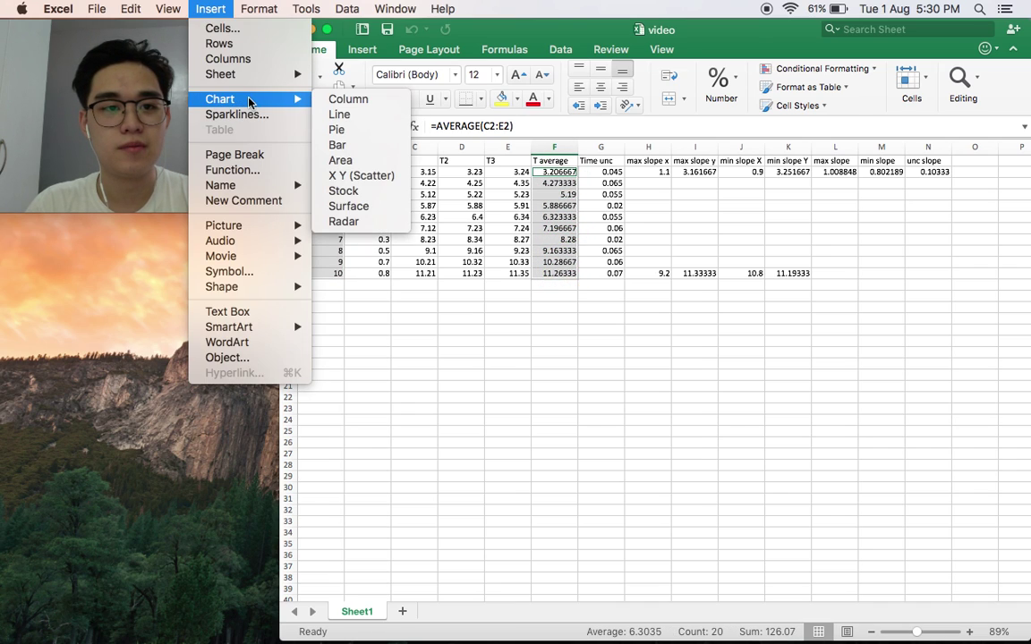
{"action": "left_click", "coordinate": [360, 176]}
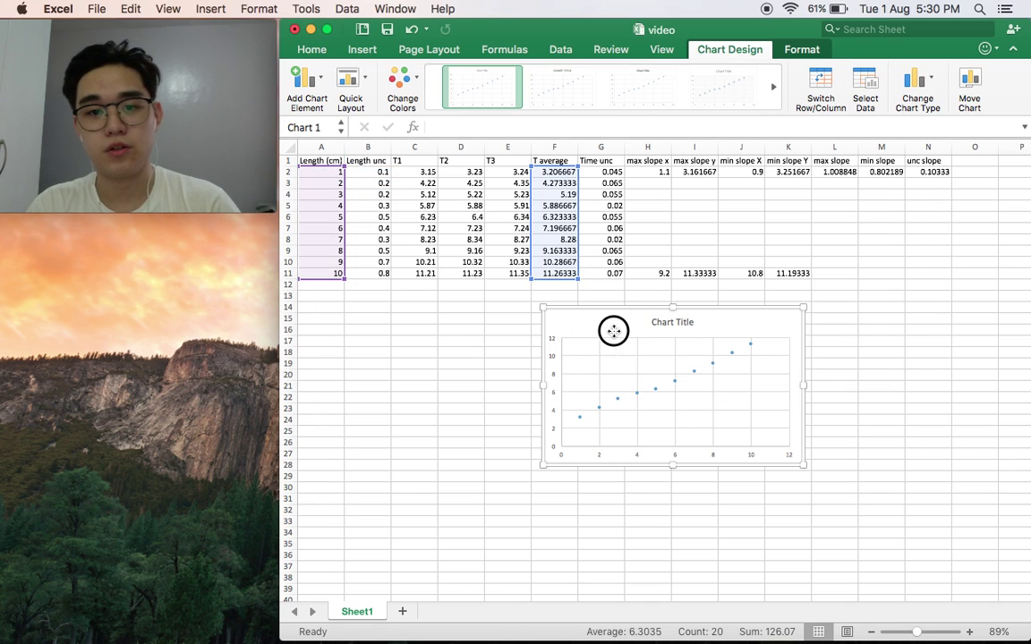
{"action": "left_click_drag", "start_coordinate": [612, 330], "coordinate": [431, 346]}
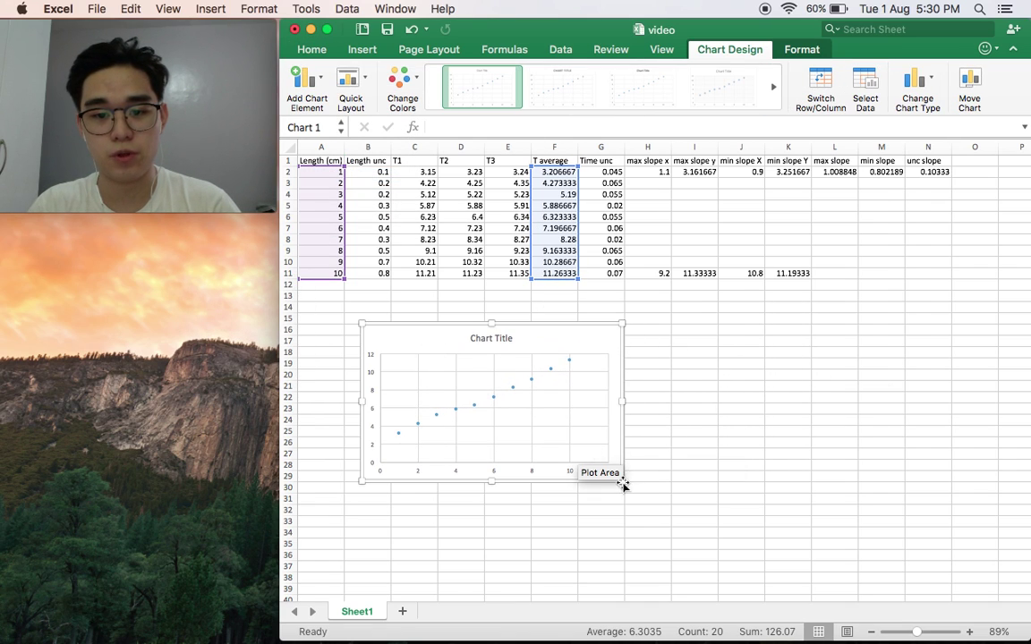
{"action": "left_click_drag", "start_coordinate": [623, 481], "coordinate": [765, 563]}
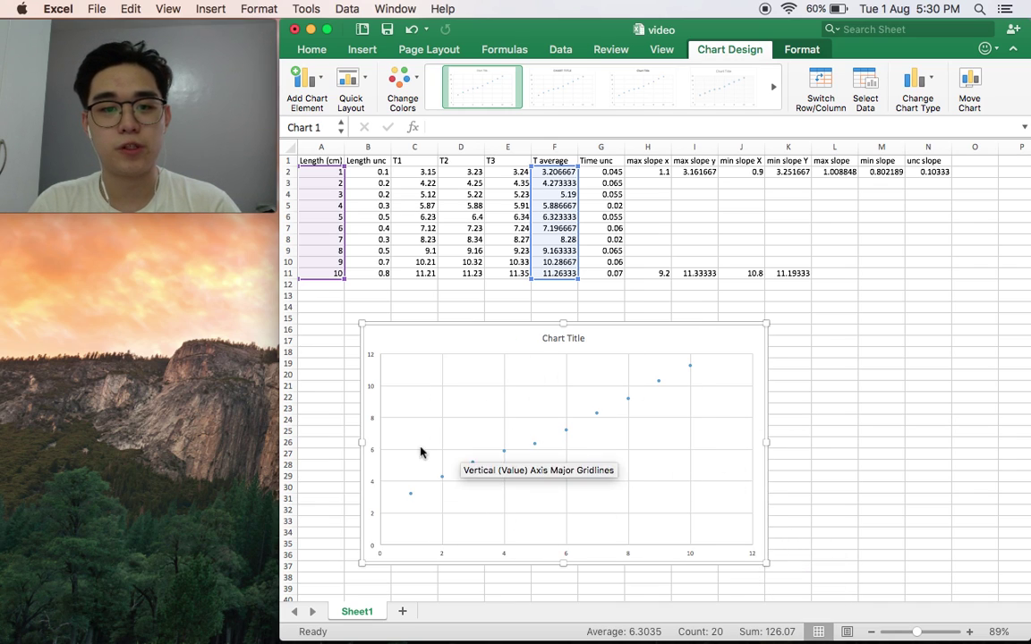
- Add a linear trendline to the plotted data series
{"action": "left_click", "coordinate": [568, 435]}
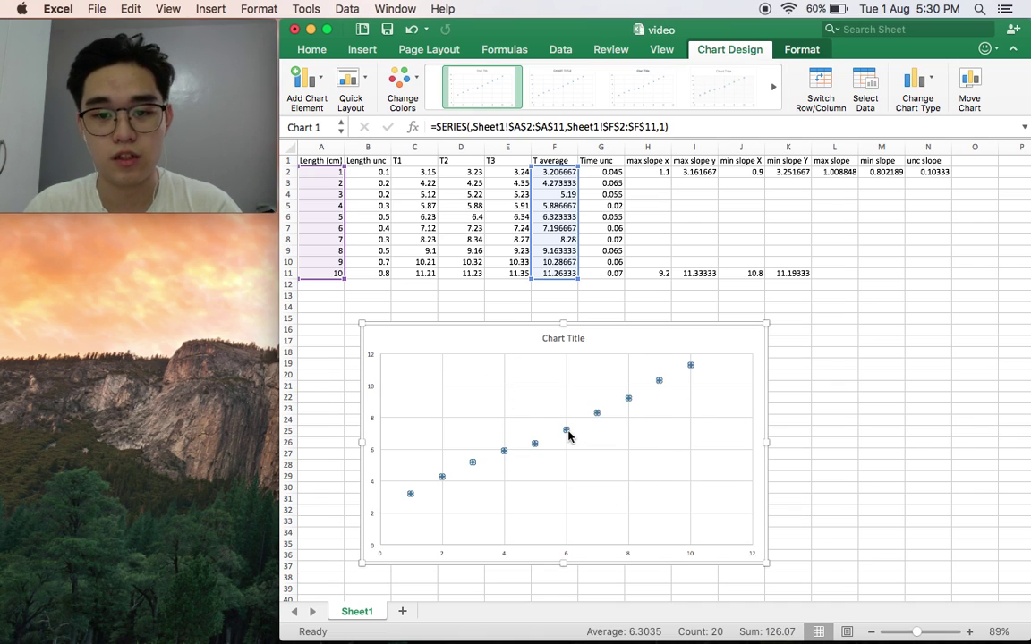
{"action": "right_click", "coordinate": [567, 436]}
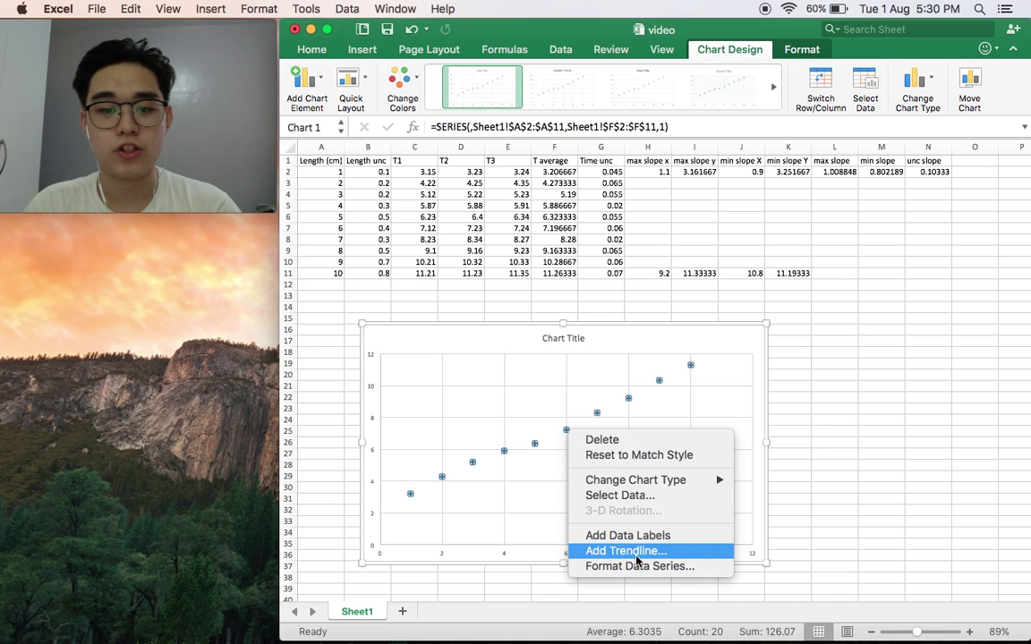
{"action": "left_click", "coordinate": [561, 459]}
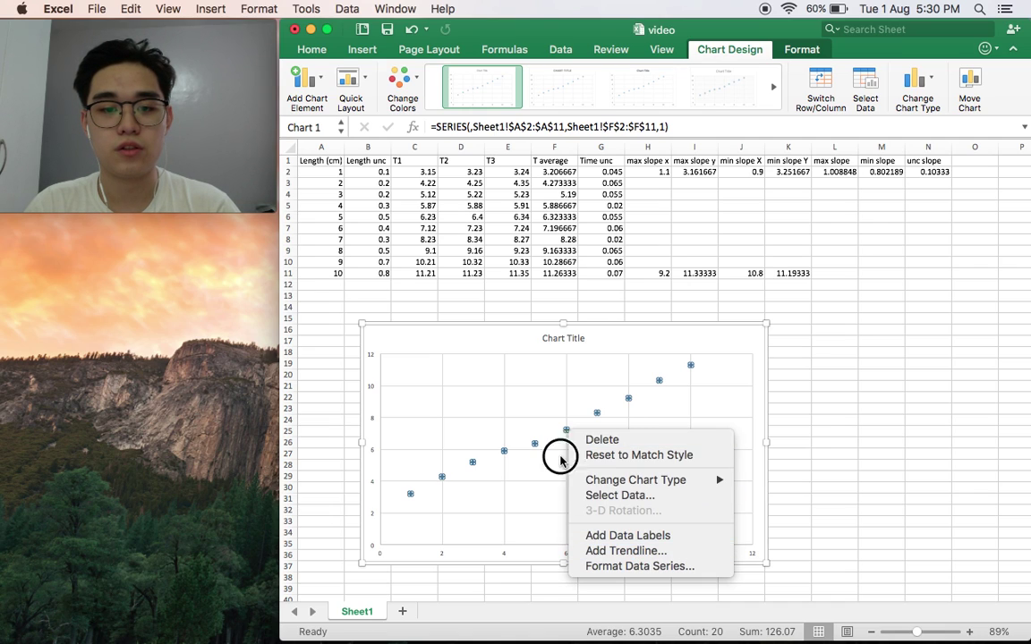
{"action": "mouse_move", "coordinate": [570, 436]}
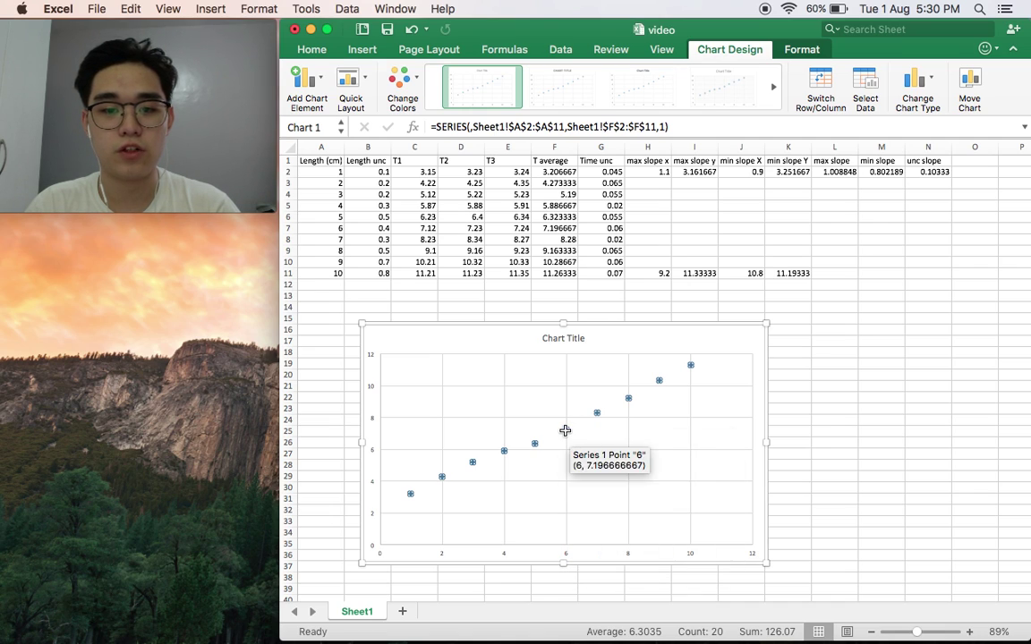
{"action": "right_click", "coordinate": [565, 430]}
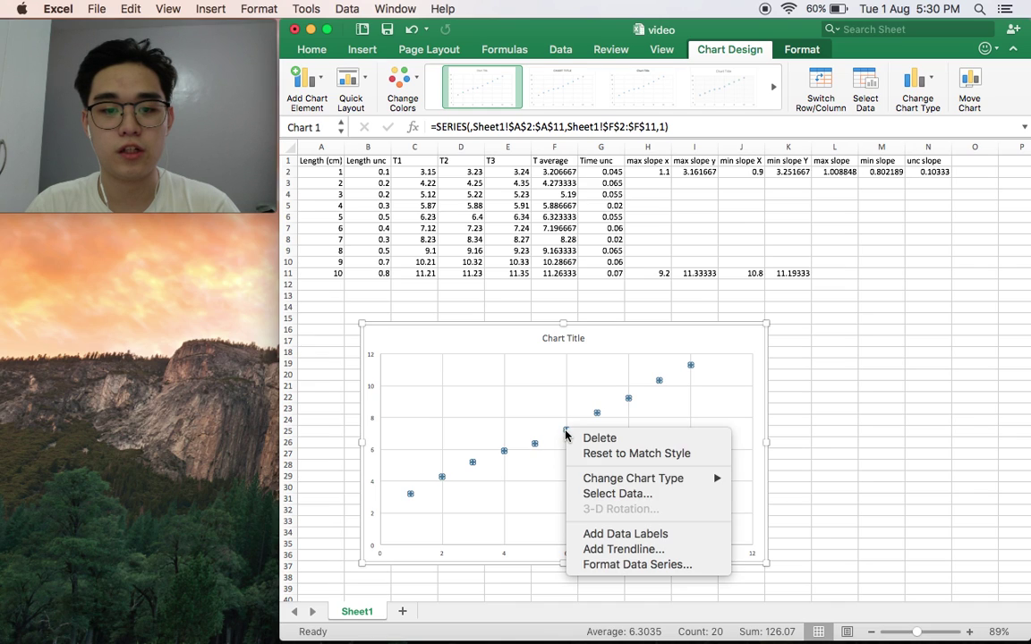
{"action": "left_click", "coordinate": [626, 550]}
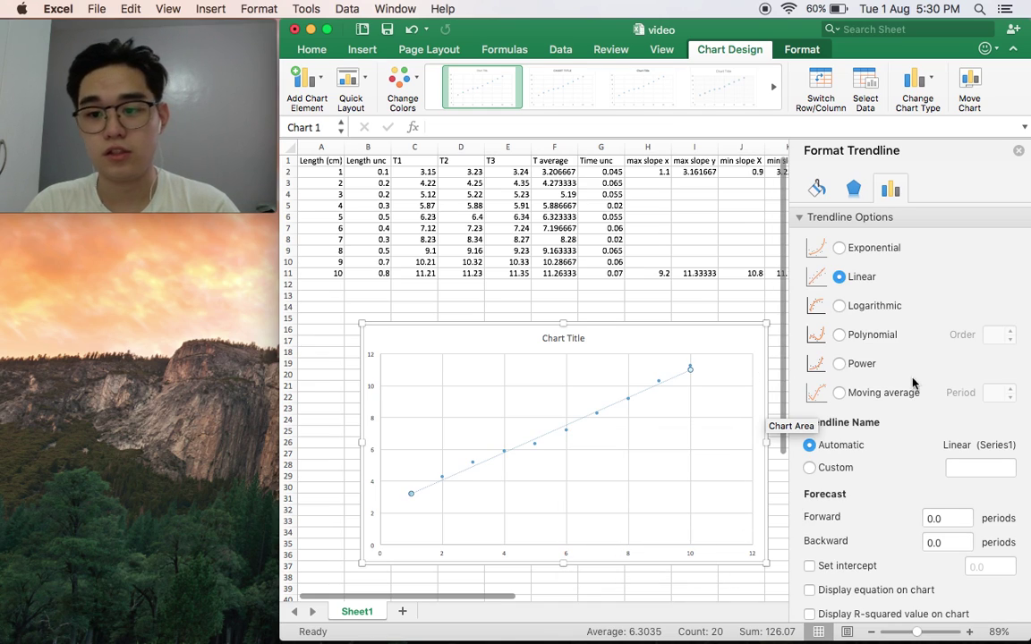
- Format the trendline as a solid line with an unbroken dash type
{"action": "left_click", "coordinate": [854, 189]}
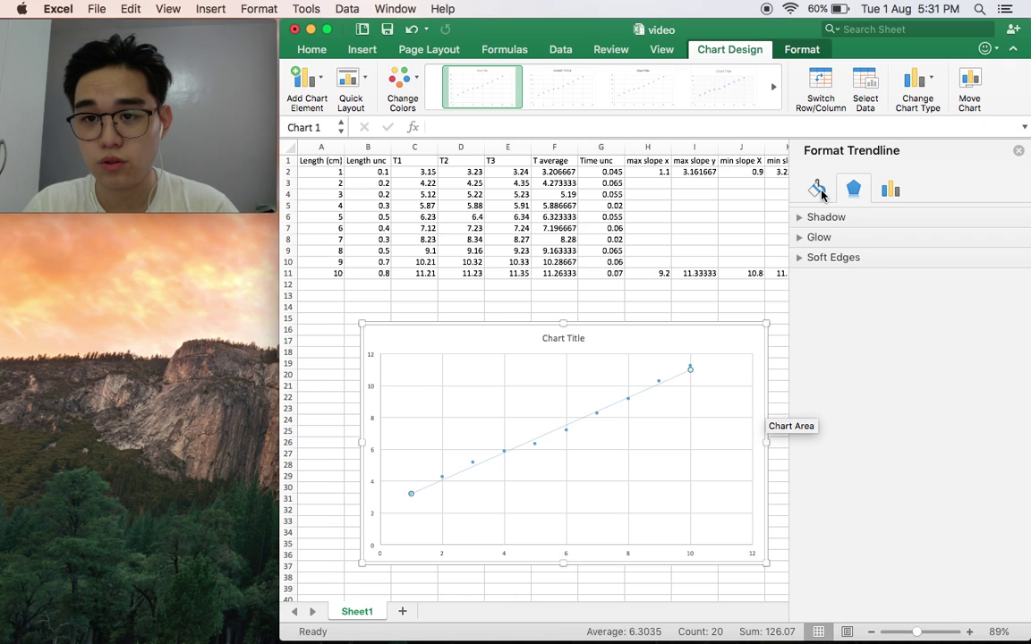
{"action": "left_click", "coordinate": [818, 189]}
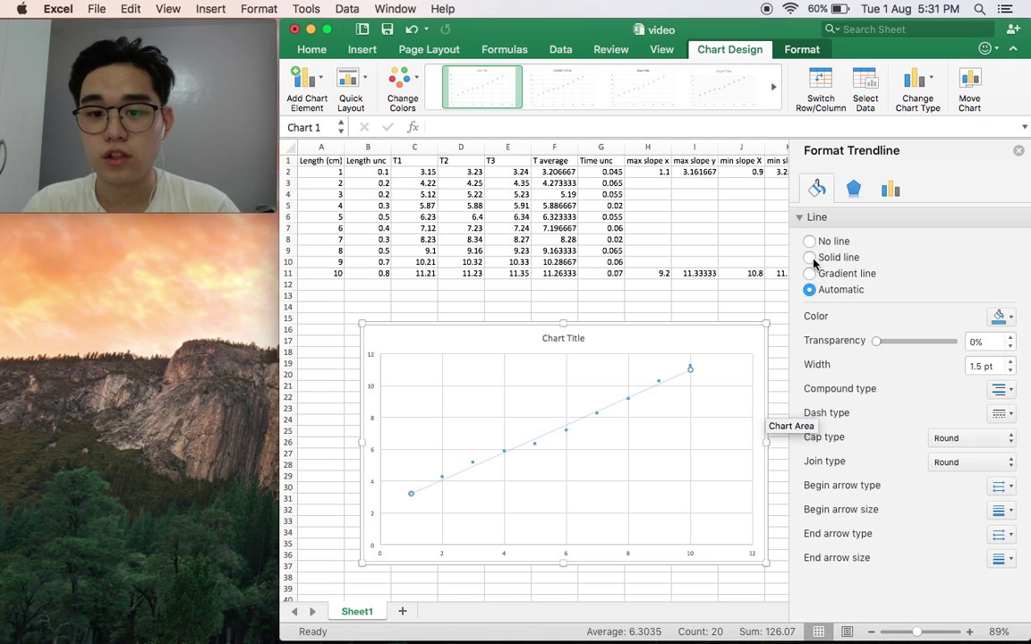
{"action": "left_click", "coordinate": [810, 258]}
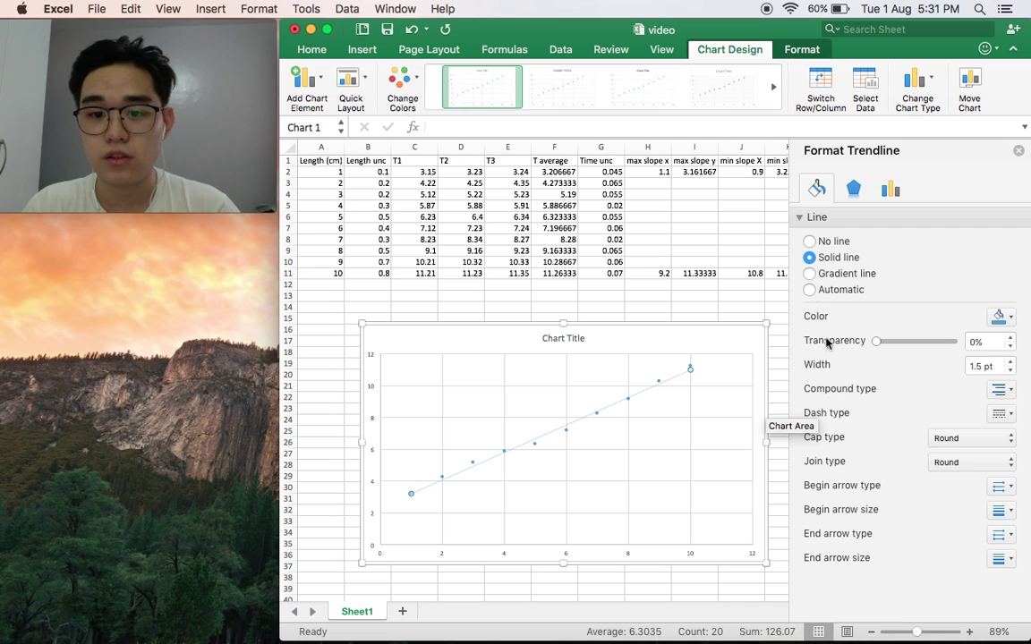
{"action": "left_click", "coordinate": [999, 413]}
{"action": "left_click", "coordinate": [984, 442]}
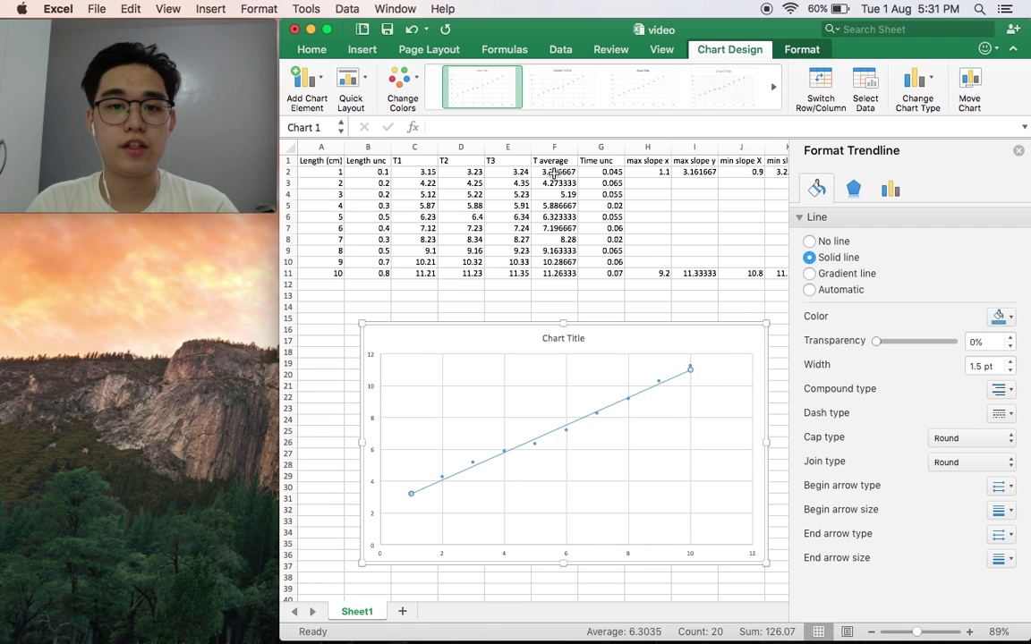
- Add a primary horizontal axis title to the chart reading "Length"
{"action": "left_click", "coordinate": [551, 338]}
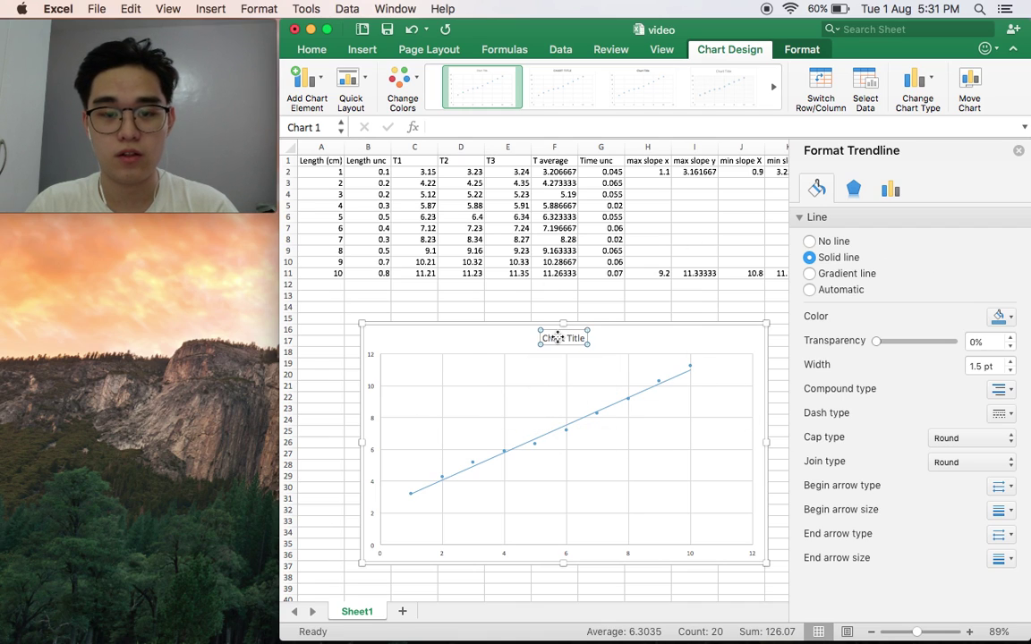
{"action": "left_click", "coordinate": [429, 367]}
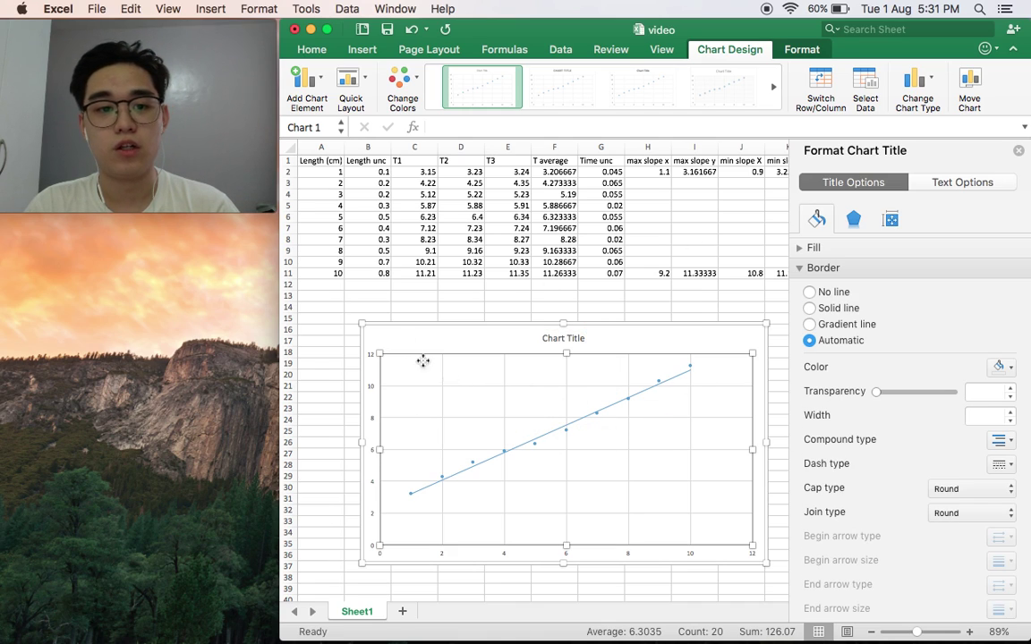
{"action": "left_click", "coordinate": [304, 80]}
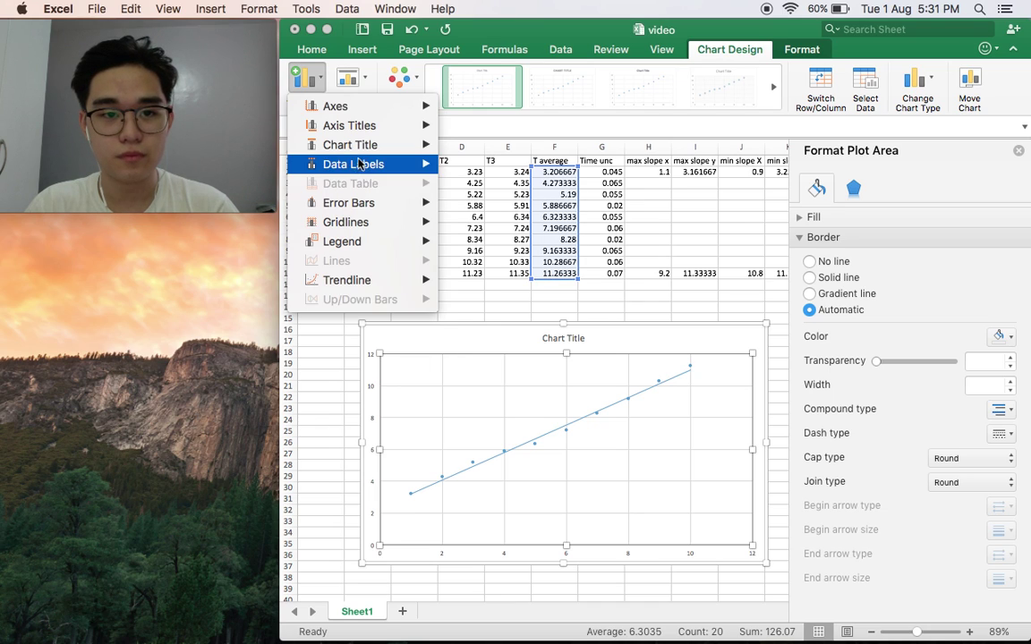
{"action": "mouse_move", "coordinate": [364, 154]}
{"action": "mouse_move", "coordinate": [331, 126]}
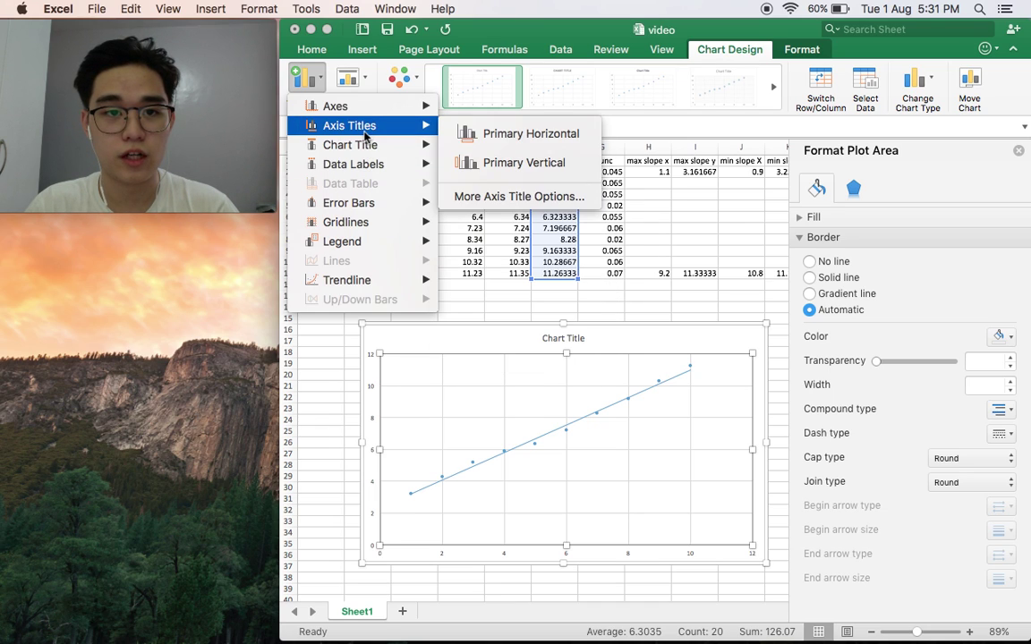
{"action": "left_click", "coordinate": [487, 136]}
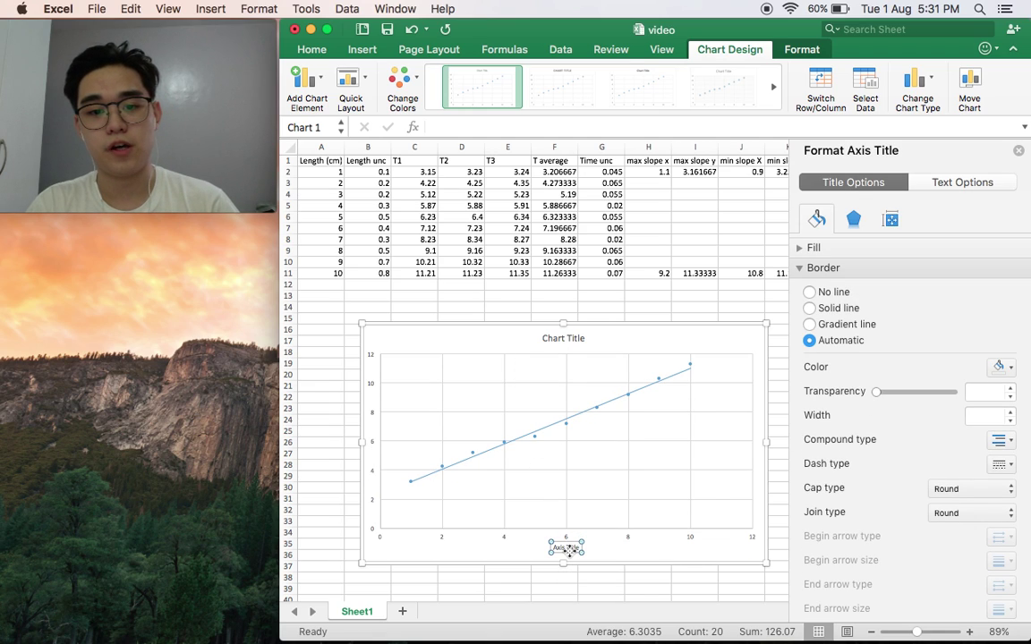
{"action": "type", "text": "Len"}
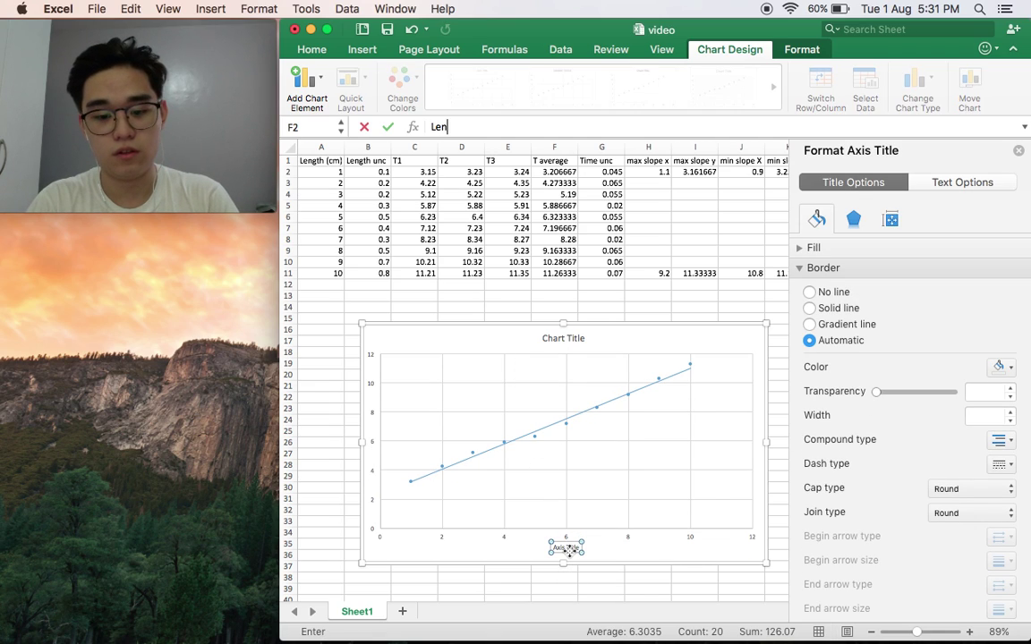
{"action": "type", "text": "gth"}
{"action": "key", "text": "Return"}
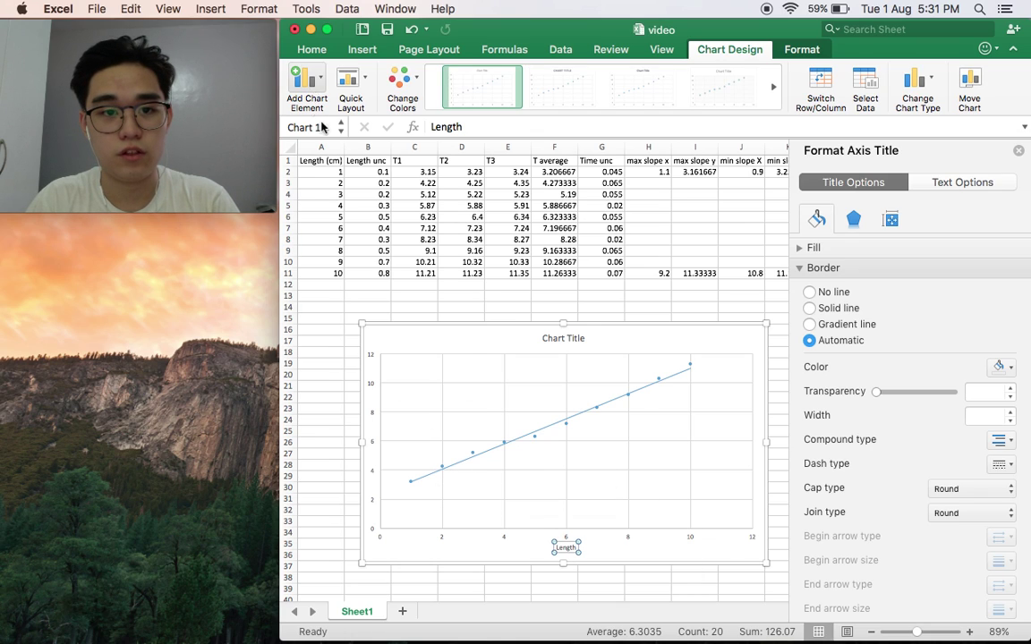
- Add a primary vertical axis title to the chart reading "Time"
{"action": "left_click", "coordinate": [307, 88]}
{"action": "mouse_move", "coordinate": [348, 125]}
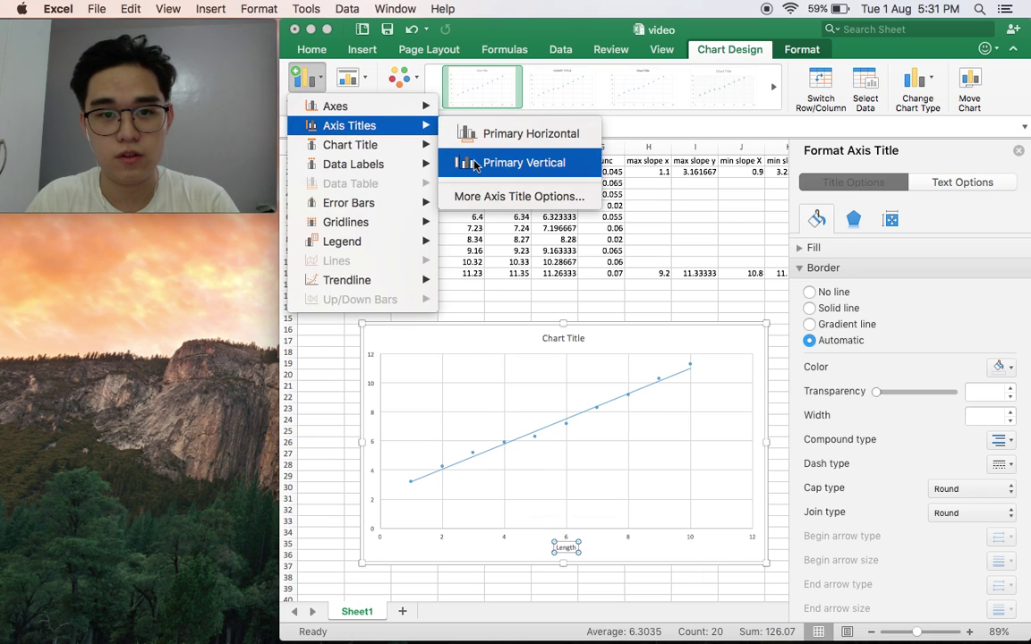
{"action": "left_click", "coordinate": [523, 163]}
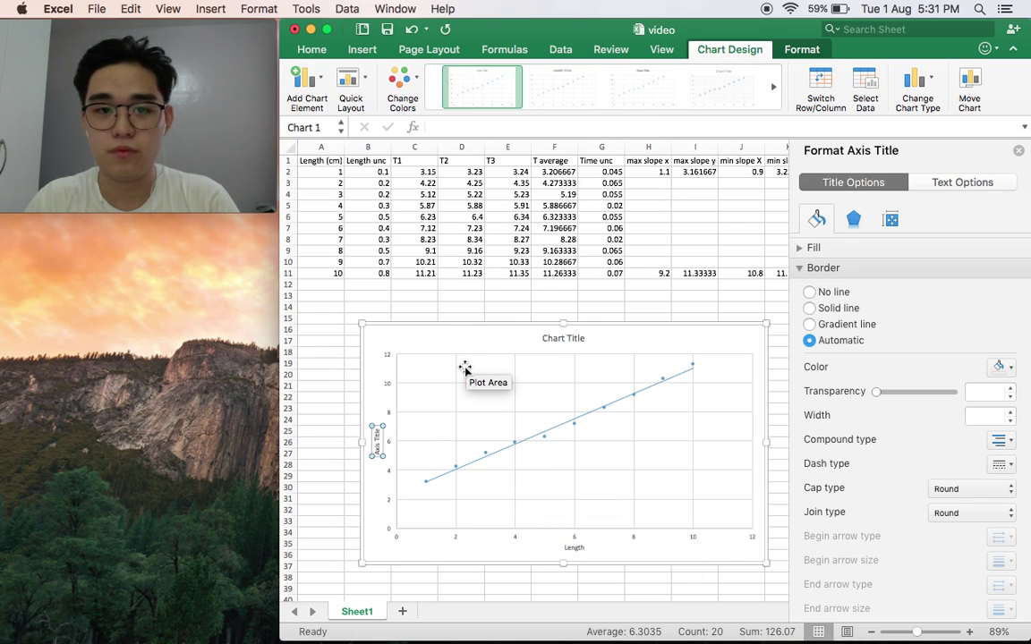
{"action": "type", "text": "Tiem"}
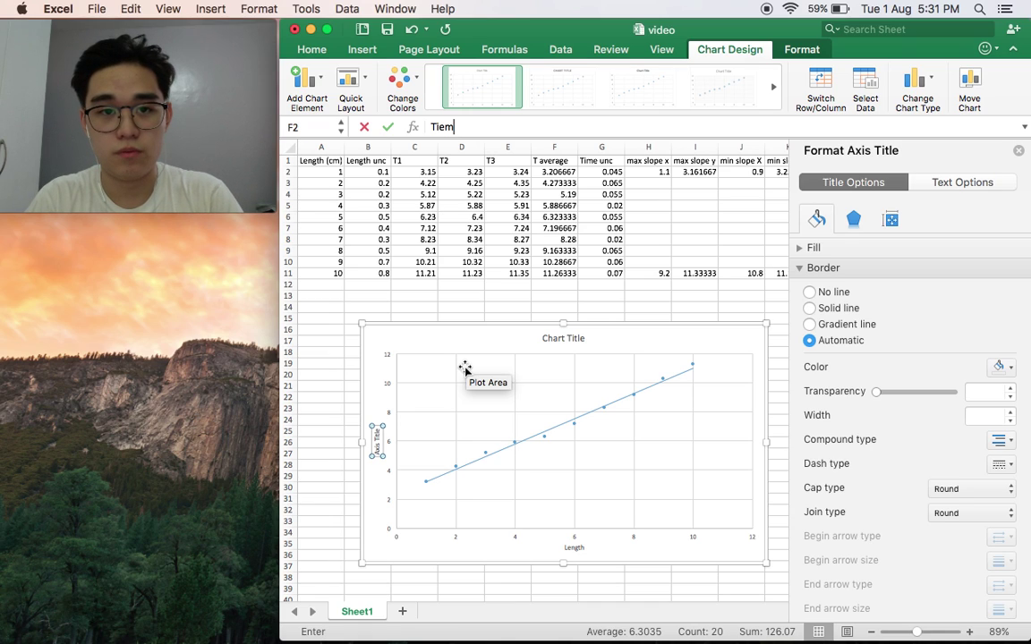
{"action": "key", "text": "Return"}
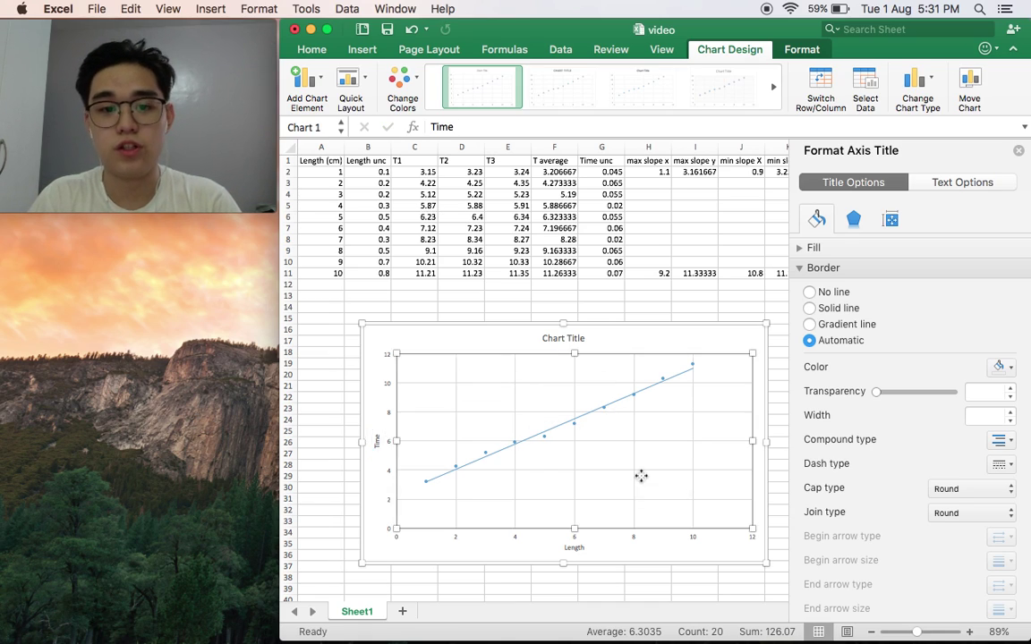
- Add Standard Error error bars to the scatter chart's data points
{"action": "left_click", "coordinate": [565, 428]}
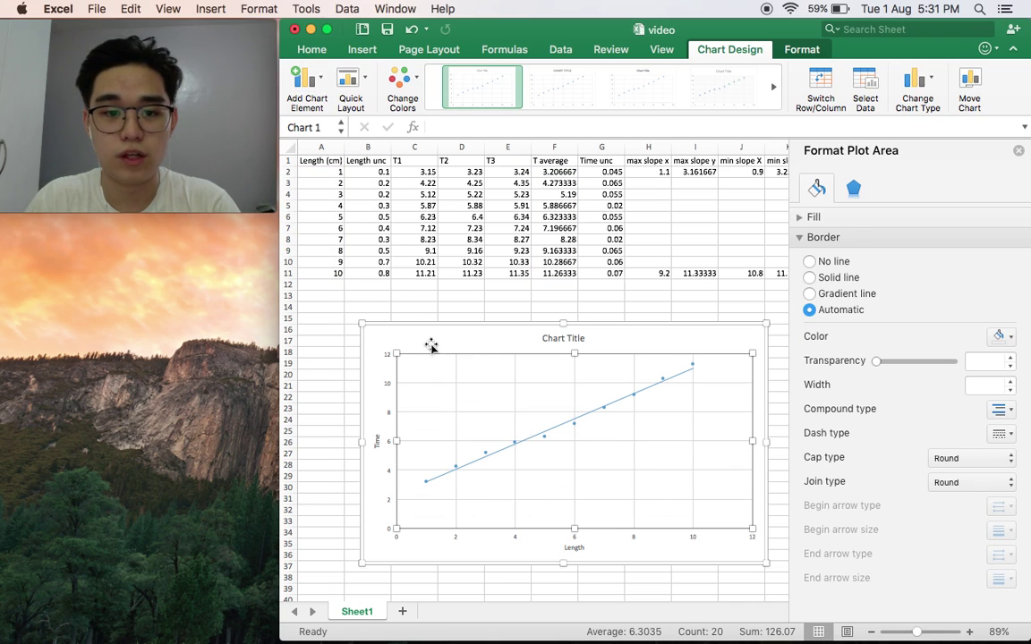
{"action": "left_click", "coordinate": [315, 75]}
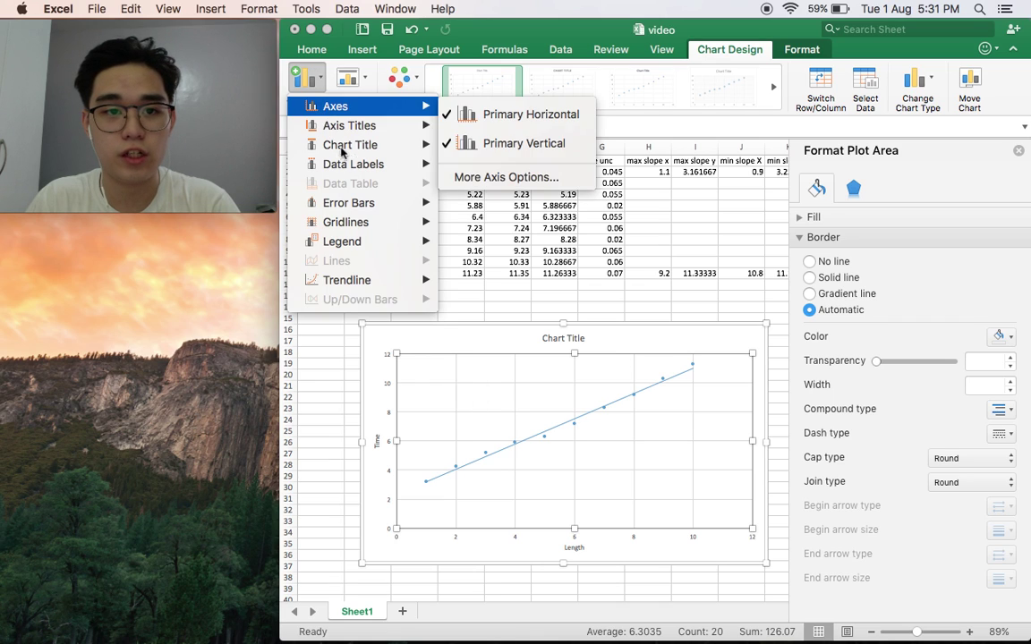
{"action": "mouse_move", "coordinate": [355, 209]}
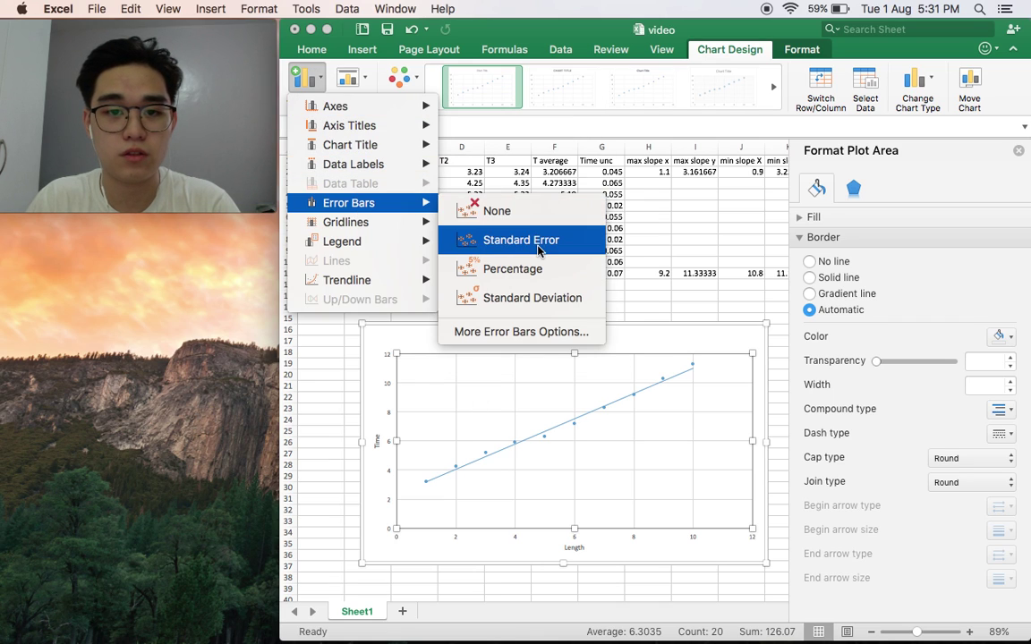
{"action": "left_click", "coordinate": [538, 242]}
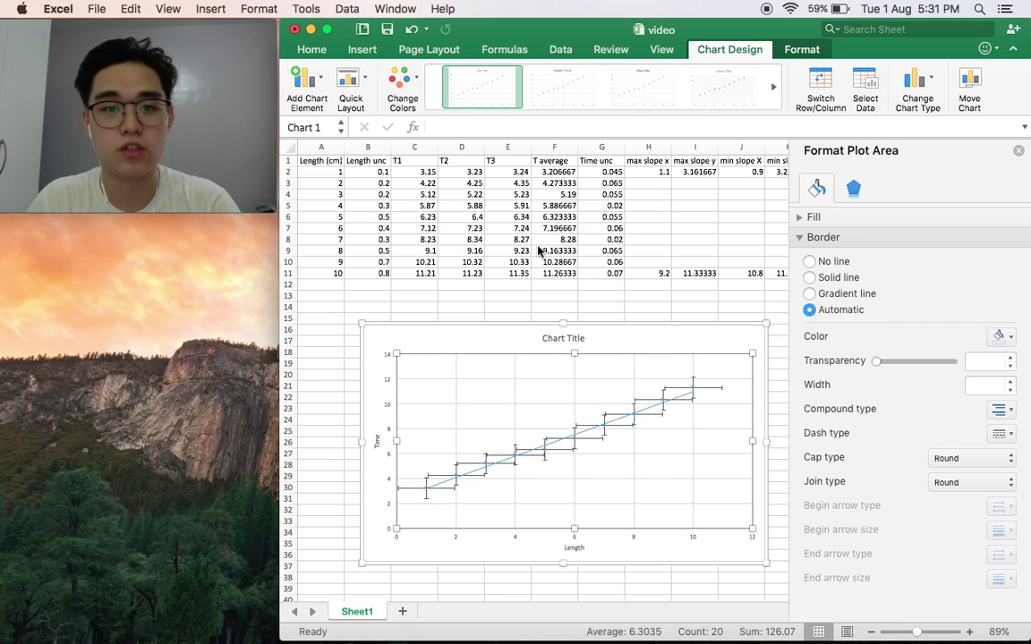
- Switch the horizontal error bars to custom amounts and set the positive error value to the length uncertainties in B2:B11
{"action": "left_click", "coordinate": [448, 491]}
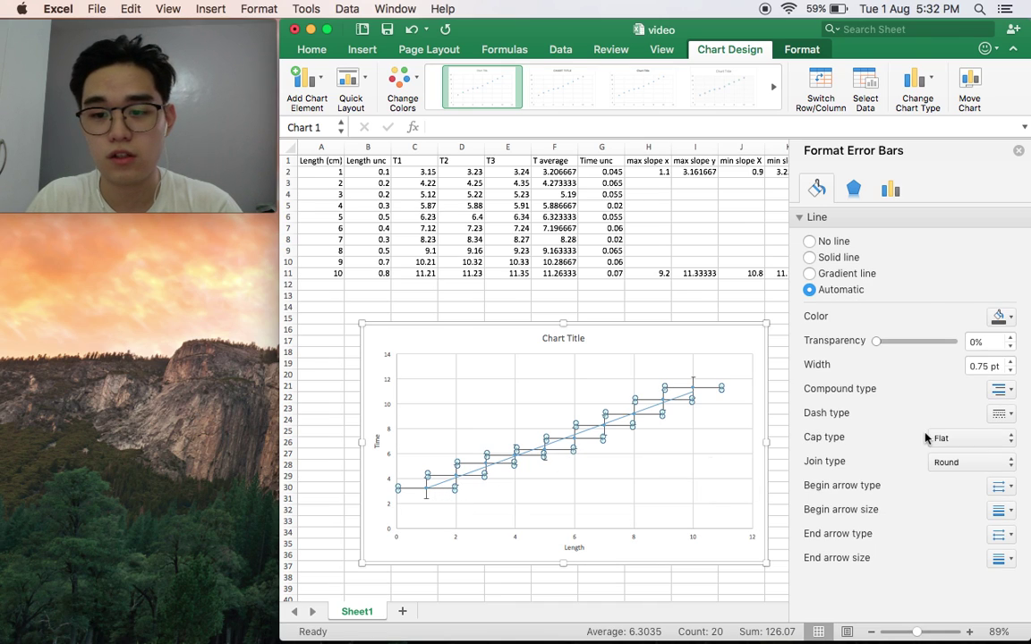
{"action": "left_click", "coordinate": [892, 190]}
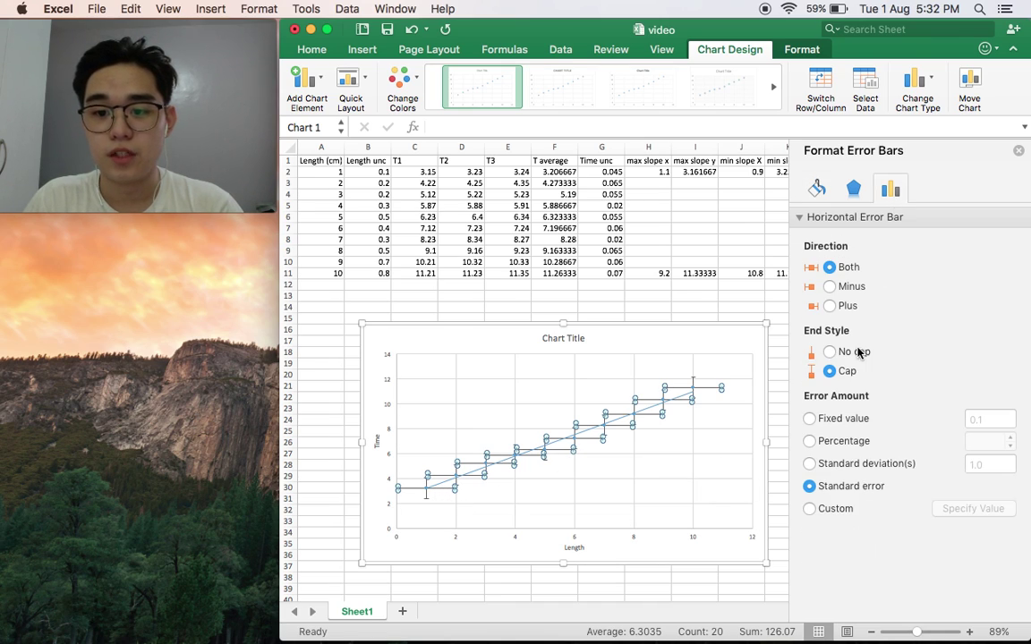
{"action": "left_click", "coordinate": [809, 509]}
{"action": "left_click", "coordinate": [986, 510]}
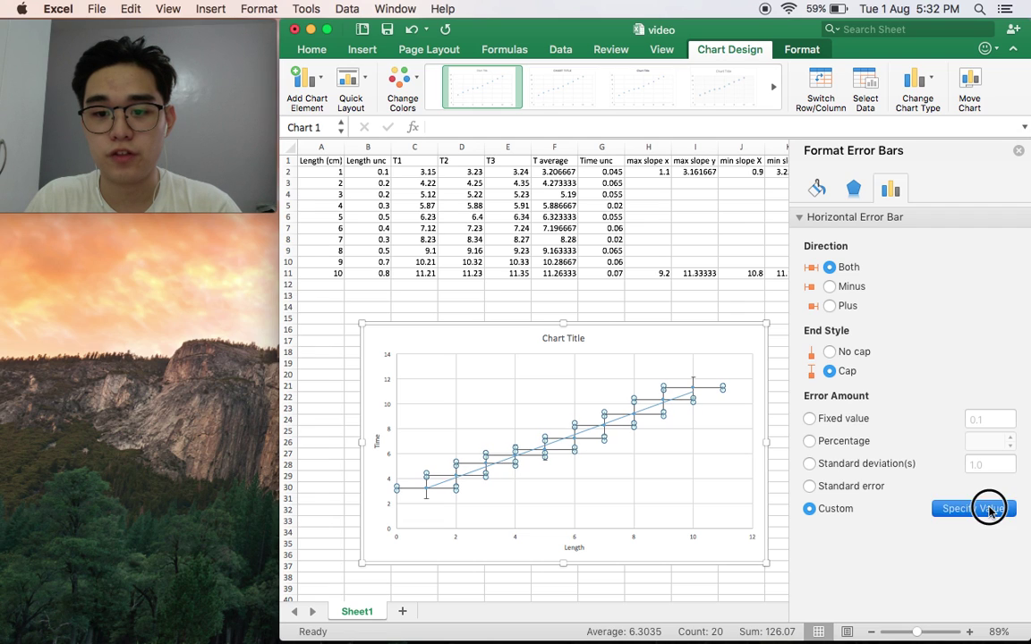
{"action": "left_click_drag", "start_coordinate": [235, 220], "coordinate": [316, 318]}
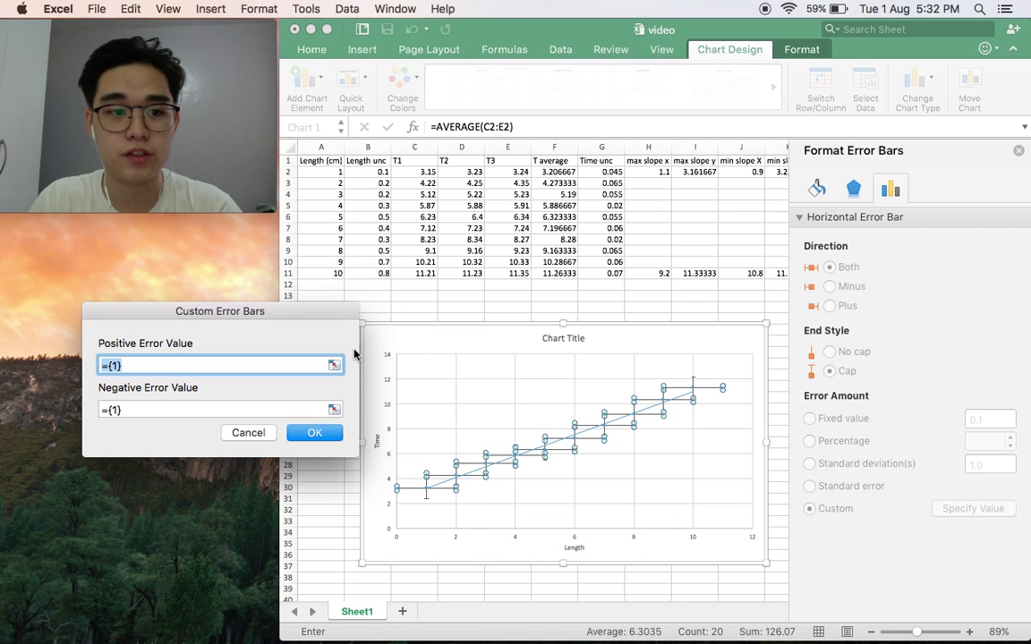
{"action": "left_click", "coordinate": [334, 365]}
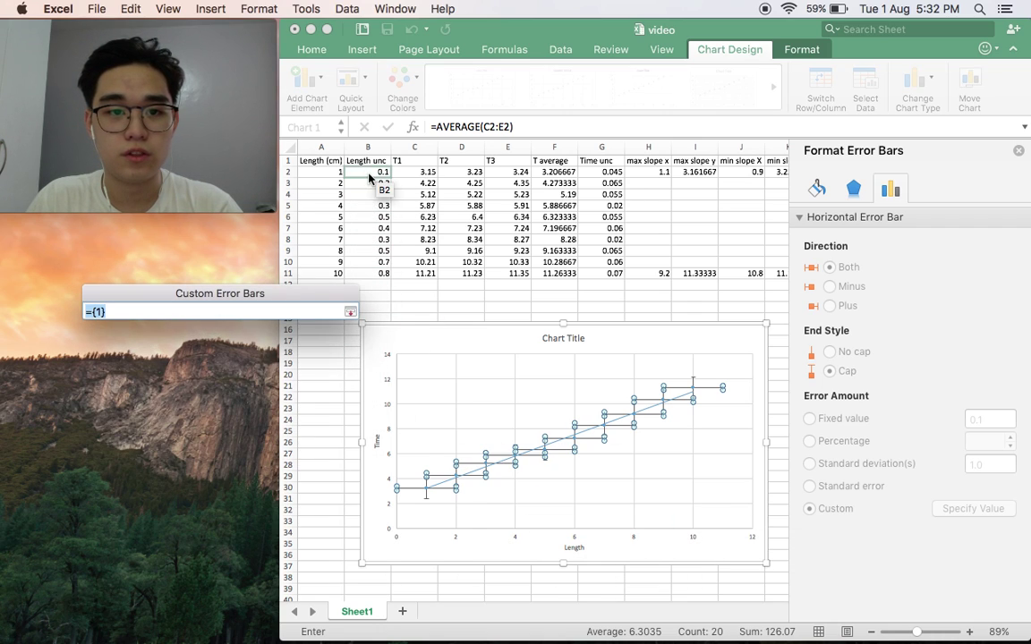
{"action": "left_click_drag", "start_coordinate": [367, 171], "coordinate": [371, 276]}
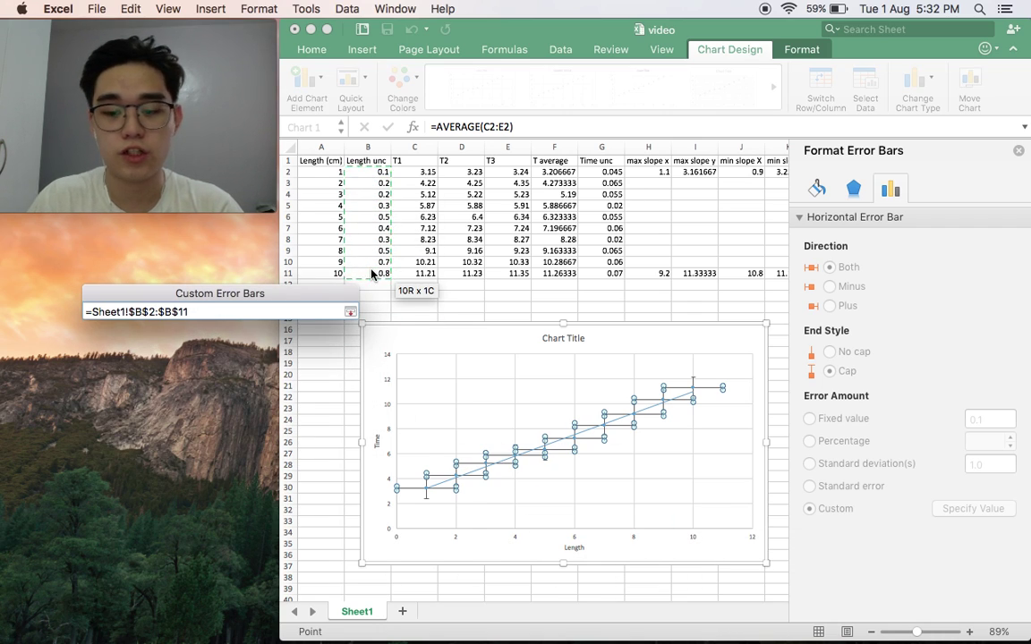
{"action": "left_click", "coordinate": [349, 312]}
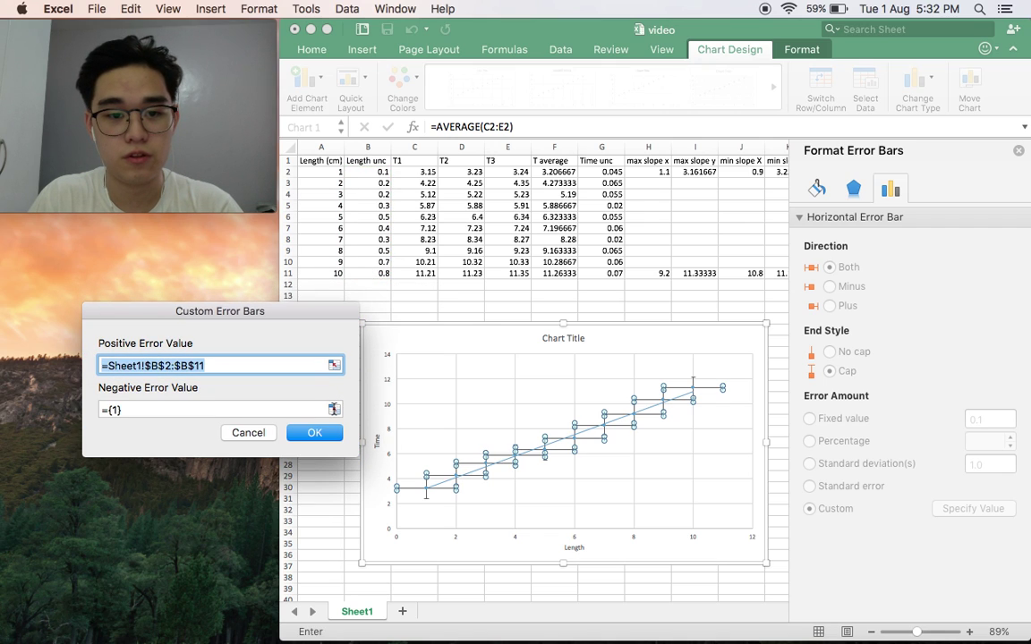
- Set the horizontal error bars' negative error value to B2:B11 and apply the custom values
{"action": "left_click", "coordinate": [334, 409]}
{"action": "left_click_drag", "start_coordinate": [367, 172], "coordinate": [369, 276]}
{"action": "left_click", "coordinate": [350, 311]}
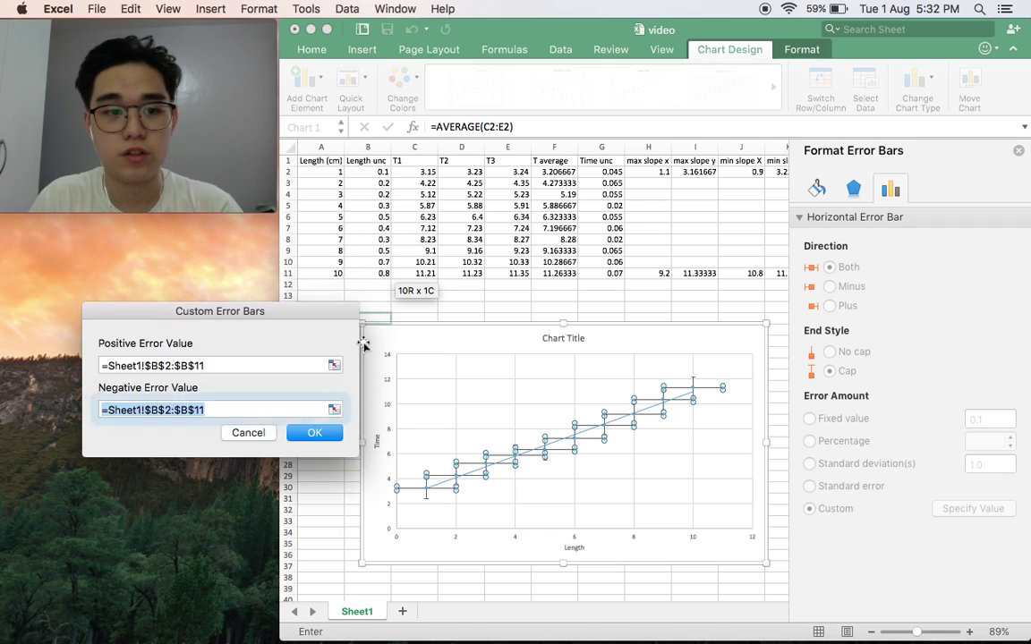
{"action": "left_click", "coordinate": [314, 432]}
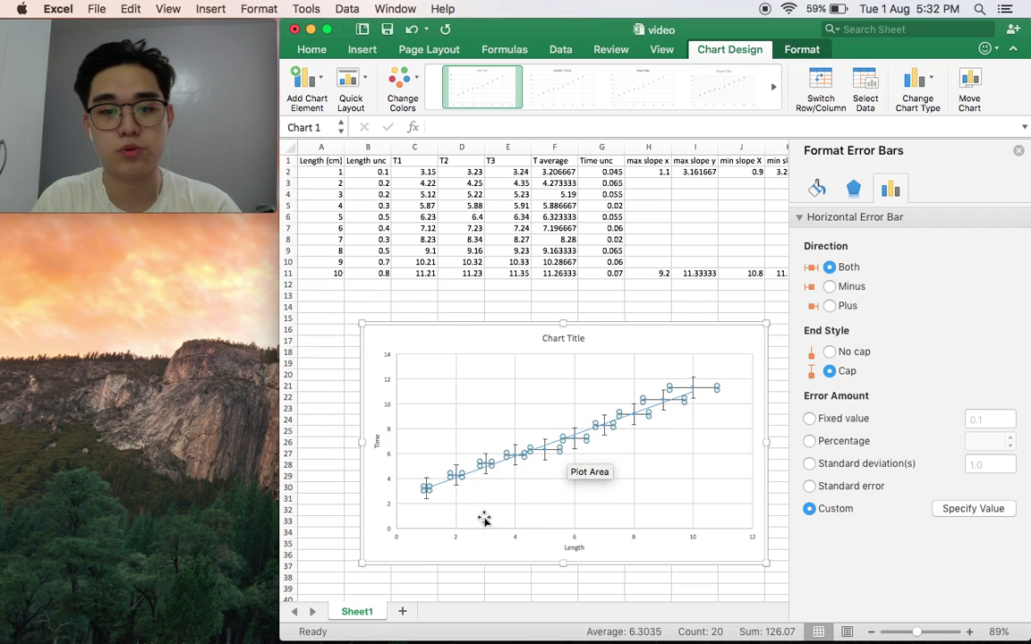
- Switch the vertical error bars to custom amounts and set the positive error value to the time uncertainties in G2:G11
{"action": "left_click", "coordinate": [691, 382]}
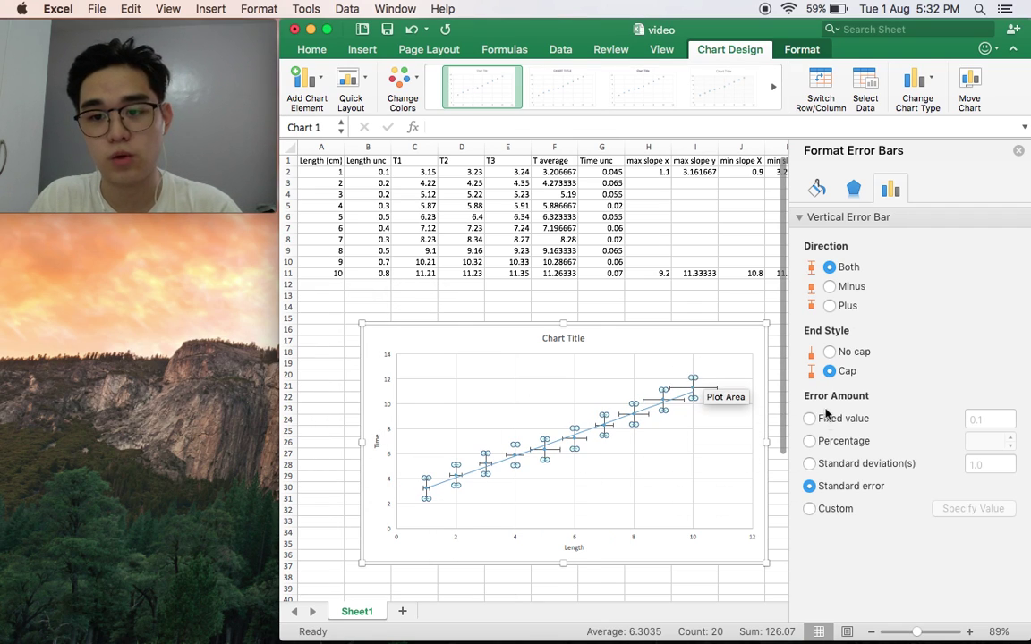
{"action": "left_click", "coordinate": [818, 509]}
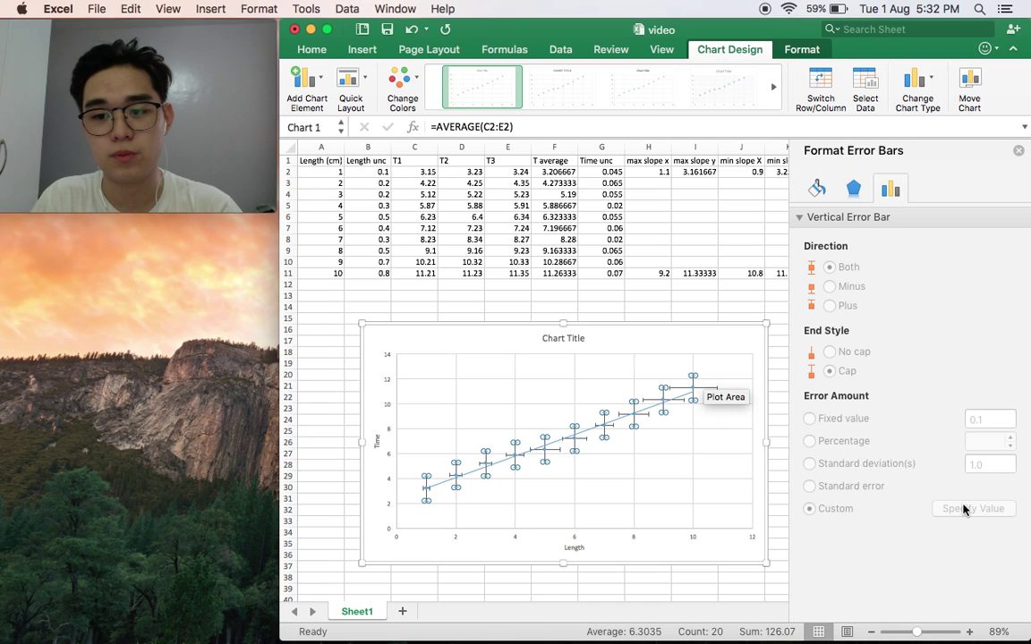
{"action": "left_click", "coordinate": [967, 508]}
{"action": "left_click", "coordinate": [252, 266]}
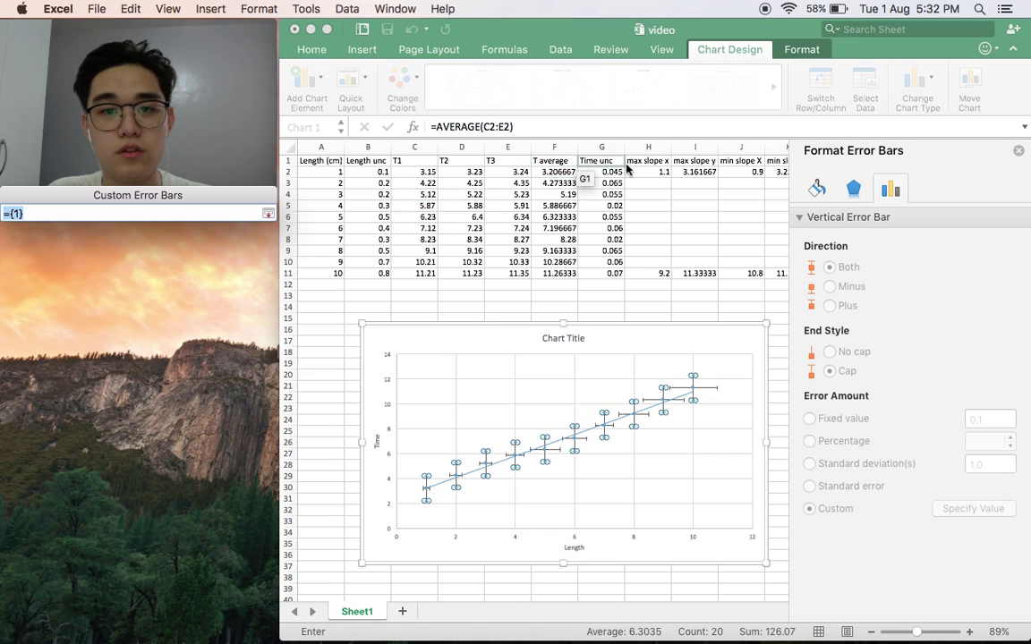
{"action": "left_click_drag", "start_coordinate": [605, 172], "coordinate": [569, 278]}
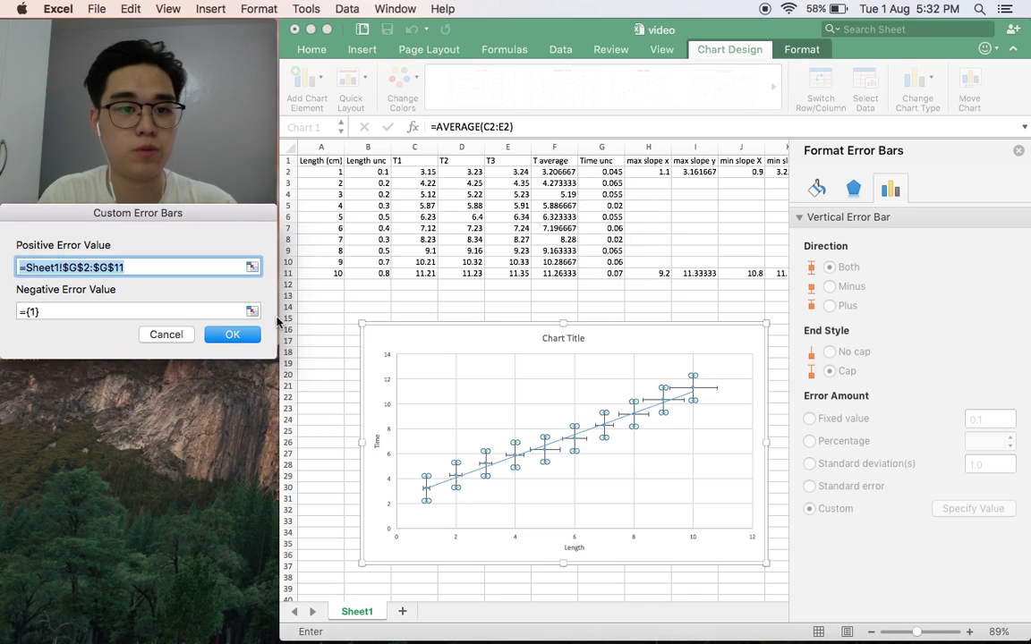
- Set the vertical error bars' negative error value to G2:G11 and apply the custom values
{"action": "left_click", "coordinate": [252, 311]}
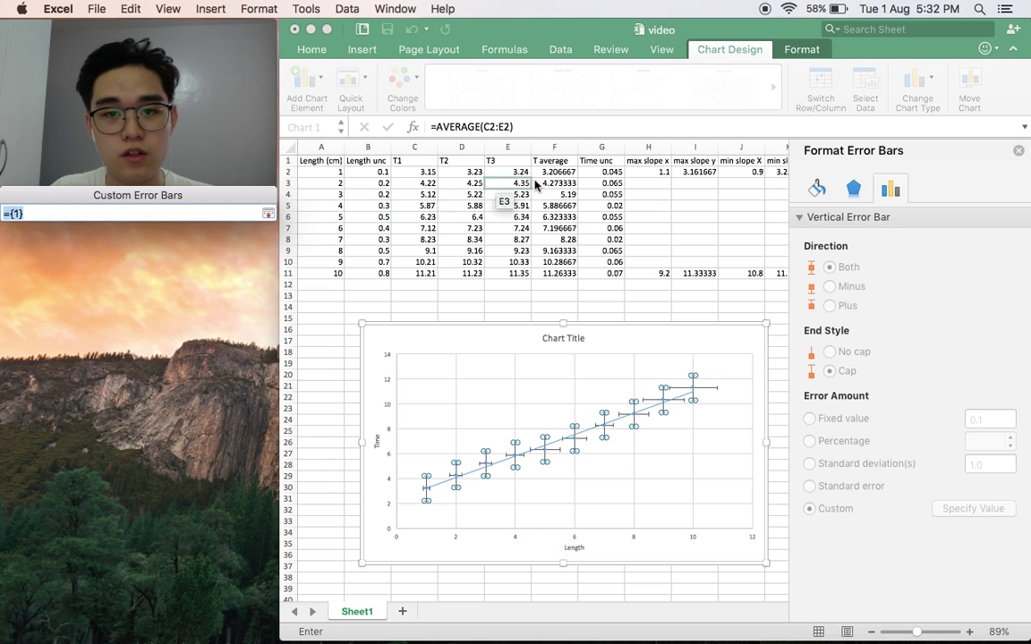
{"action": "left_click_drag", "start_coordinate": [583, 175], "coordinate": [612, 274]}
{"action": "left_click", "coordinate": [214, 333]}
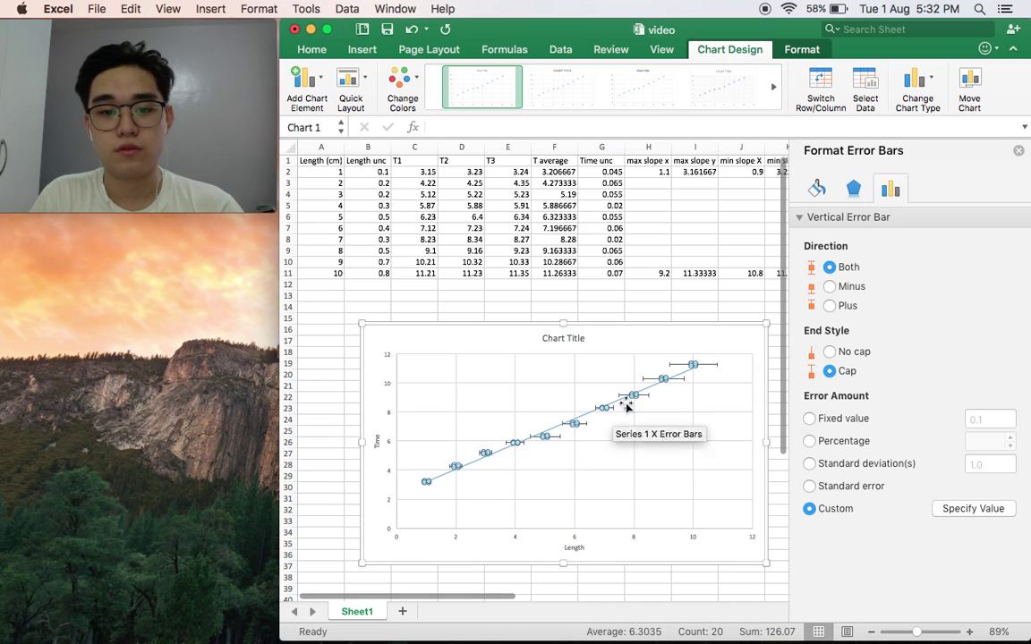
{"action": "left_click", "coordinate": [566, 462]}
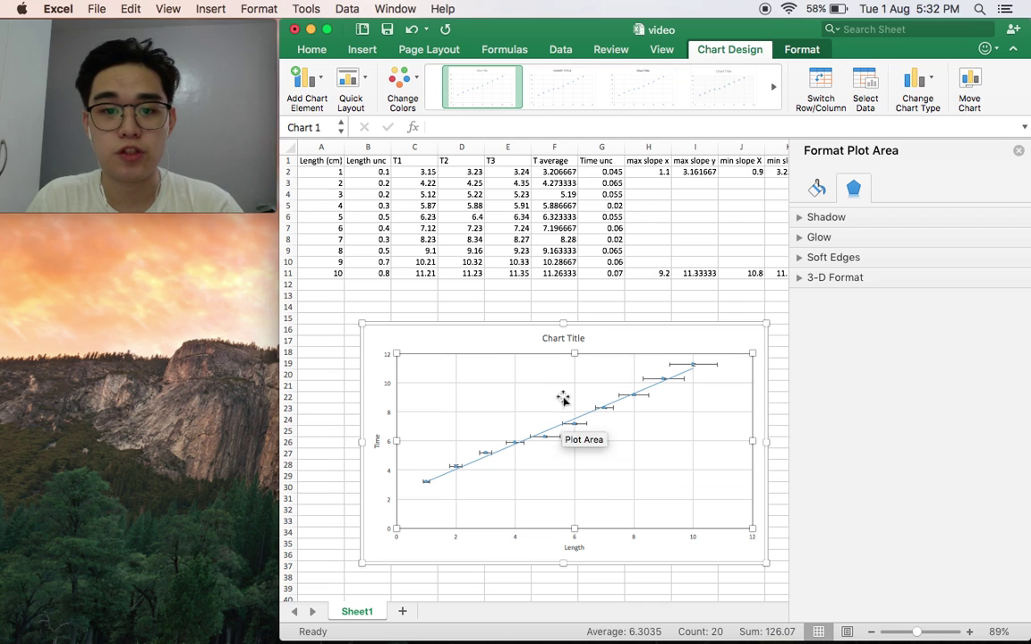
{"action": "scroll", "coordinate": [593, 271], "scroll_direction": "right", "scroll_amount": 2}
{"action": "scroll", "coordinate": [593, 269], "scroll_direction": "left", "scroll_amount": 2}
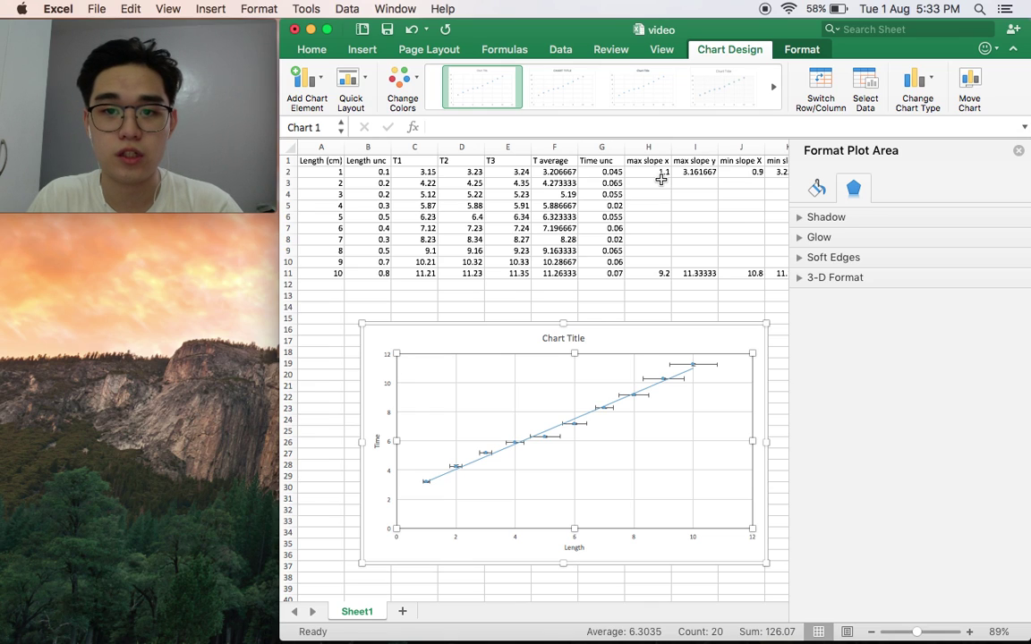
{"action": "right_click", "coordinate": [503, 394]}
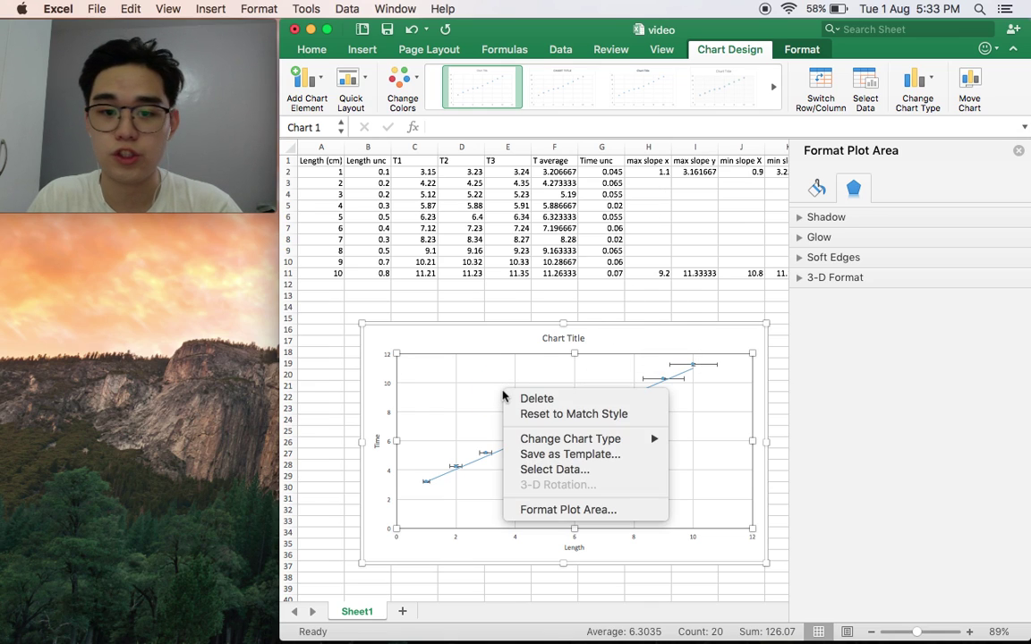
{"action": "left_click", "coordinate": [554, 469]}
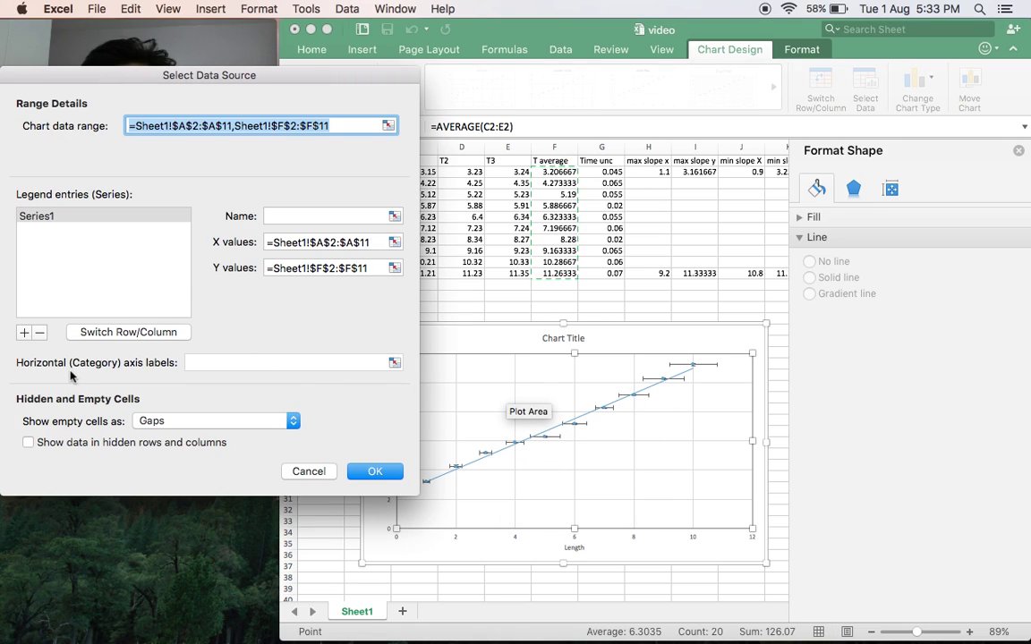
{"action": "left_click", "coordinate": [25, 333]}
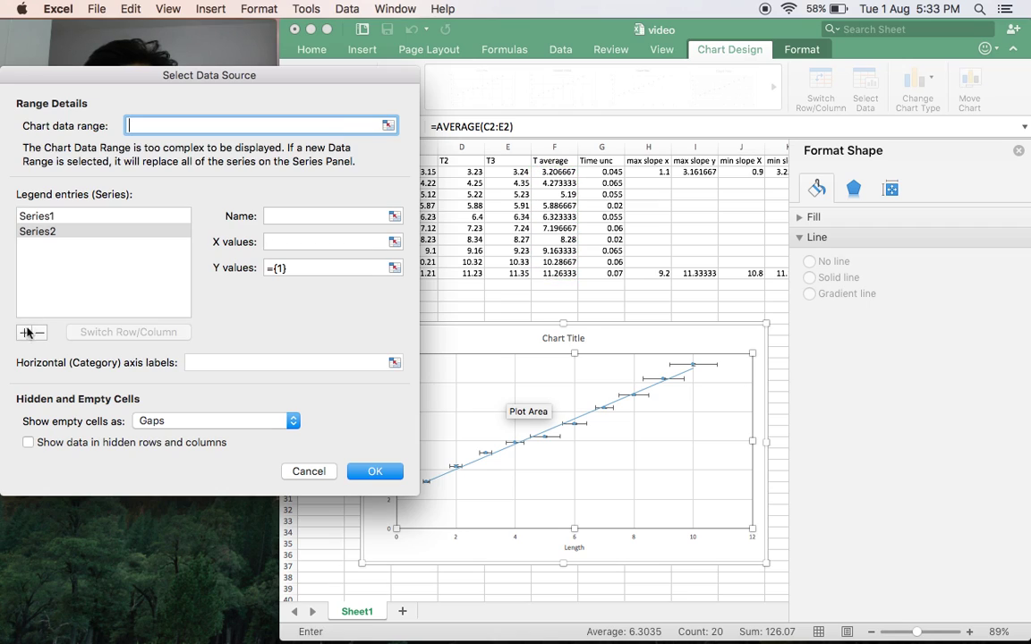
{"action": "left_click", "coordinate": [289, 216]}
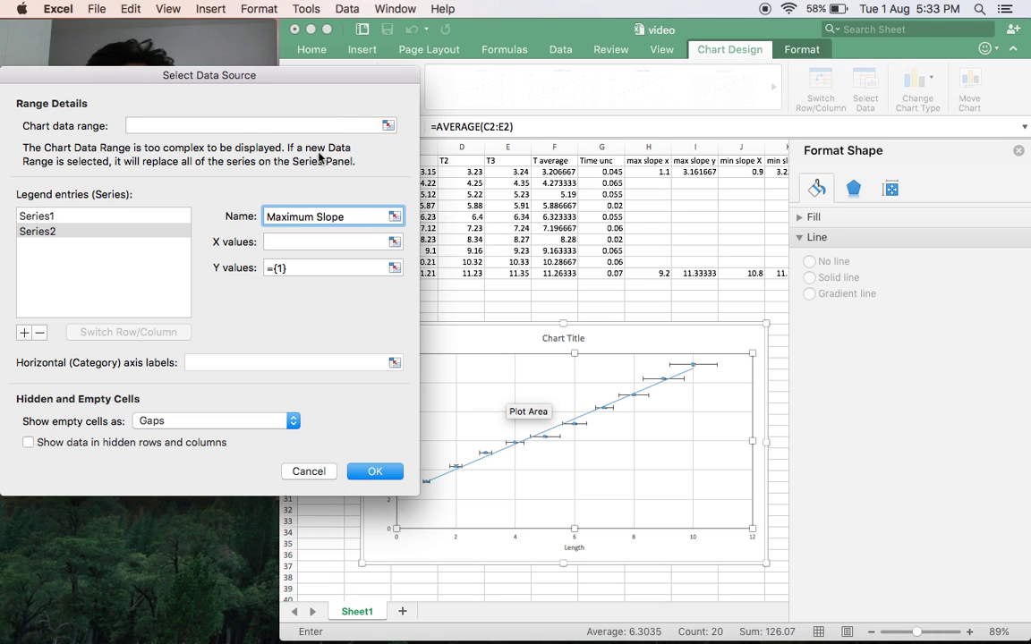
{"action": "left_click", "coordinate": [395, 241]}
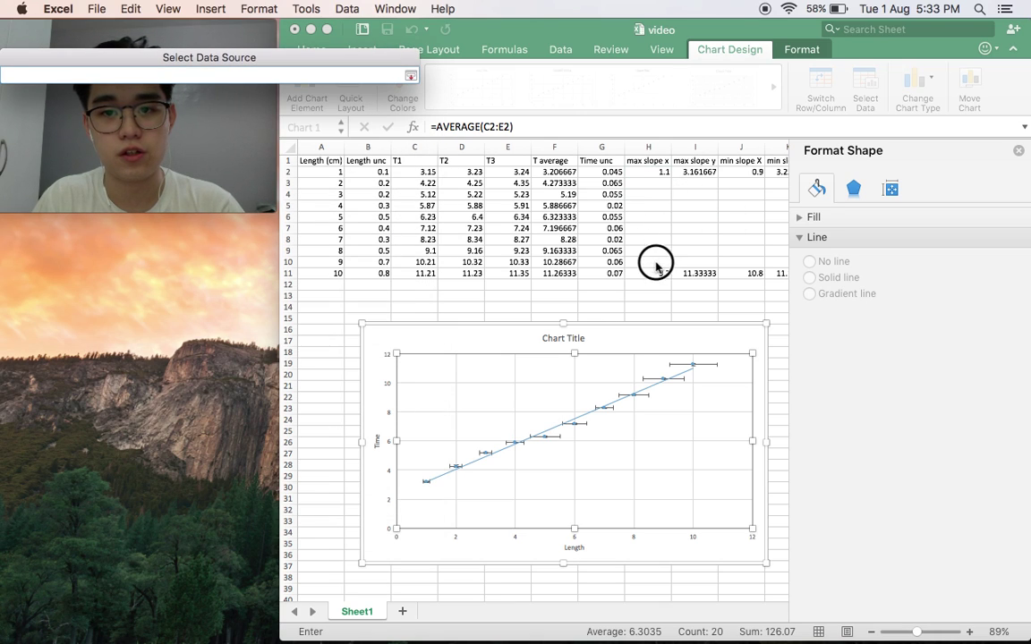
{"action": "left_click", "coordinate": [410, 75]}
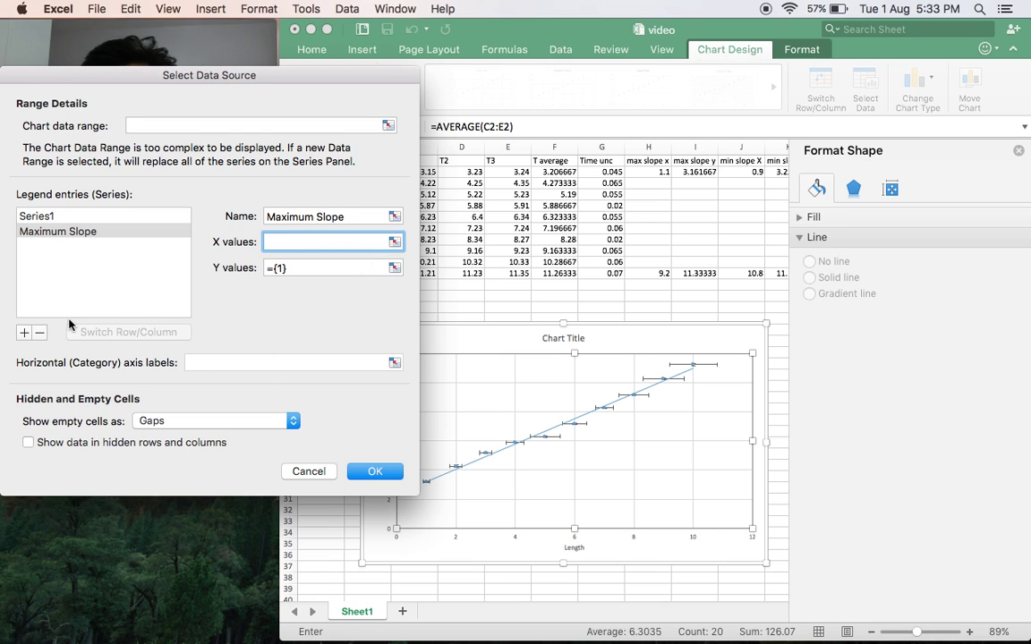
{"action": "left_click", "coordinate": [39, 332]}
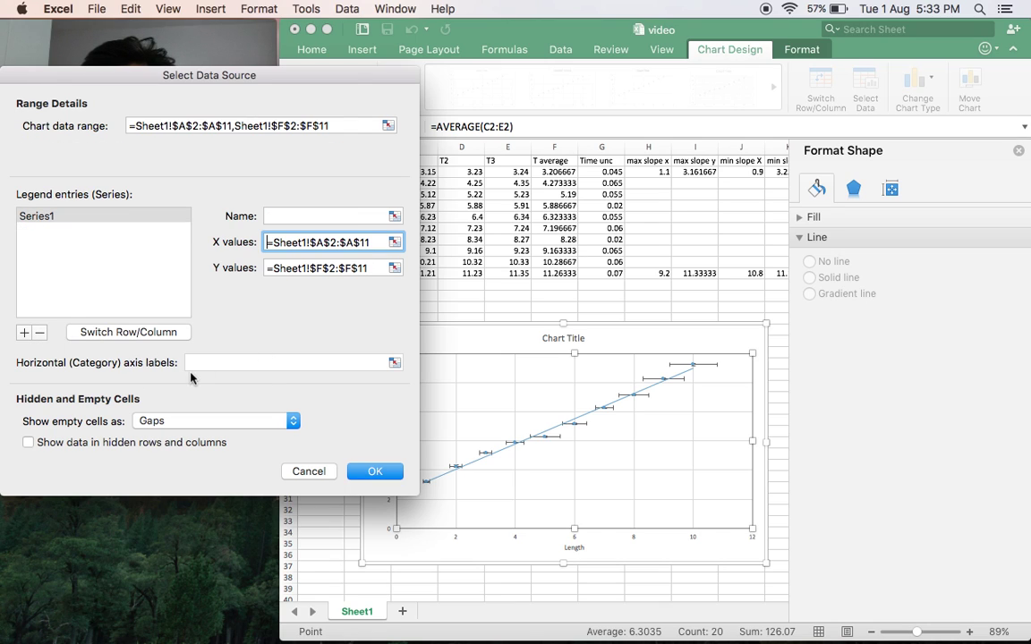
{"action": "left_click", "coordinate": [308, 472]}
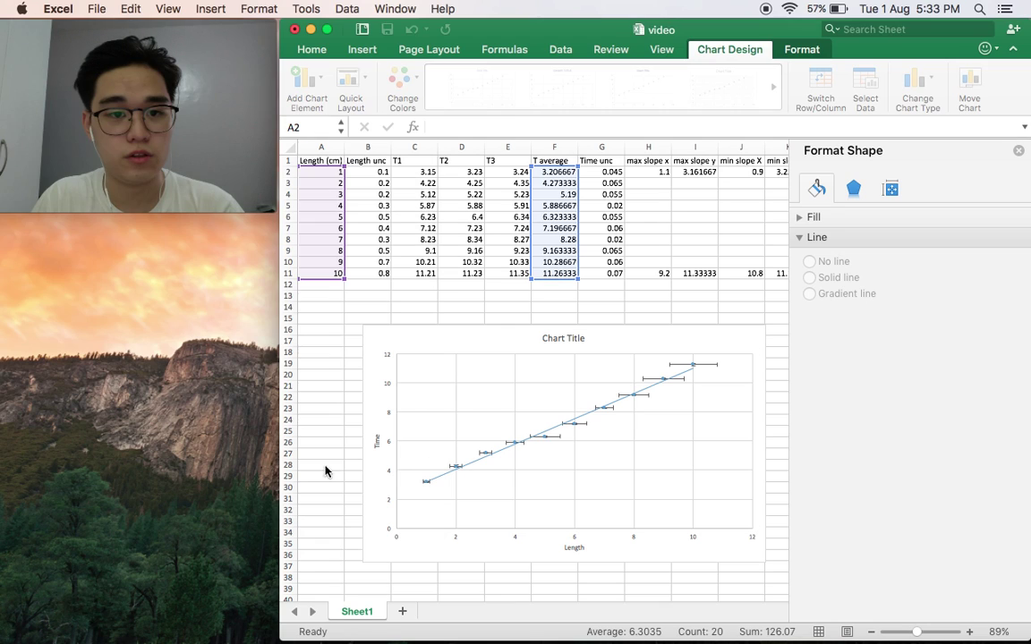
{"action": "left_click", "coordinate": [612, 309]}
{"action": "left_click", "coordinate": [667, 298]}
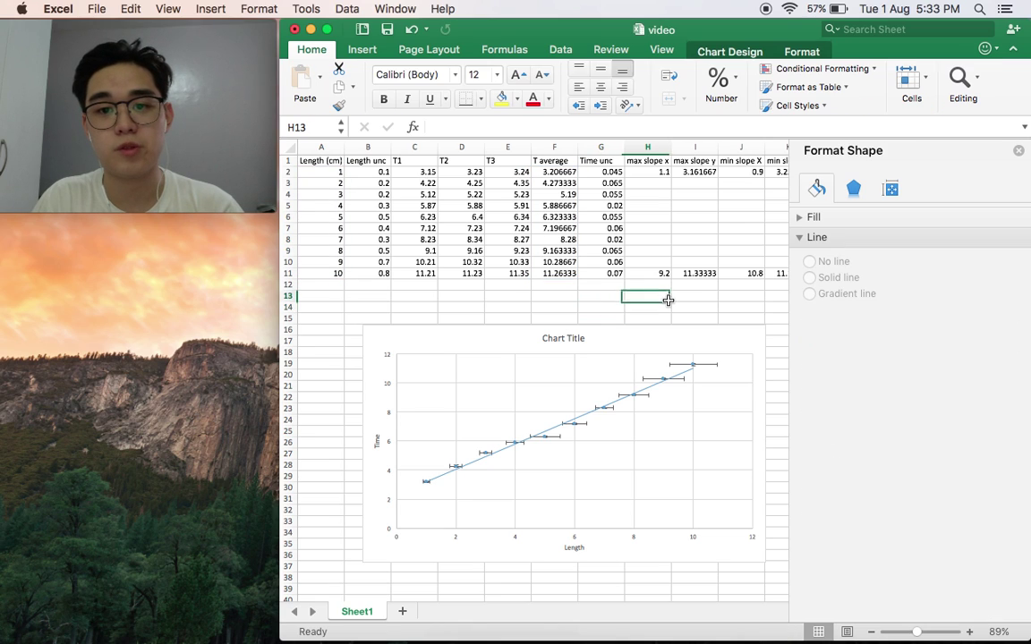
{"action": "left_click", "coordinate": [571, 327]}
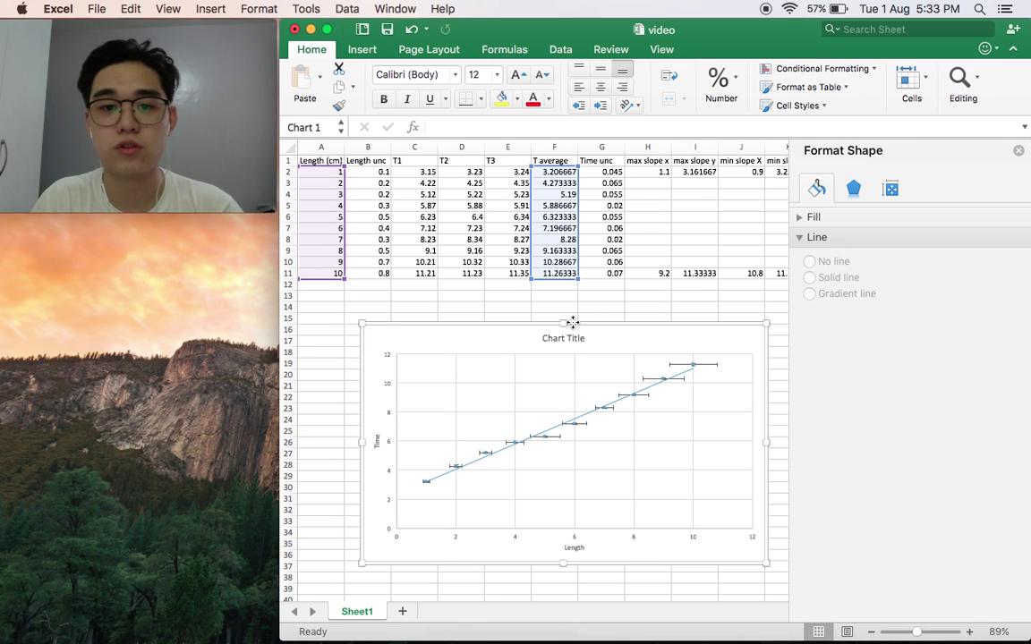
{"action": "left_click", "coordinate": [636, 294]}
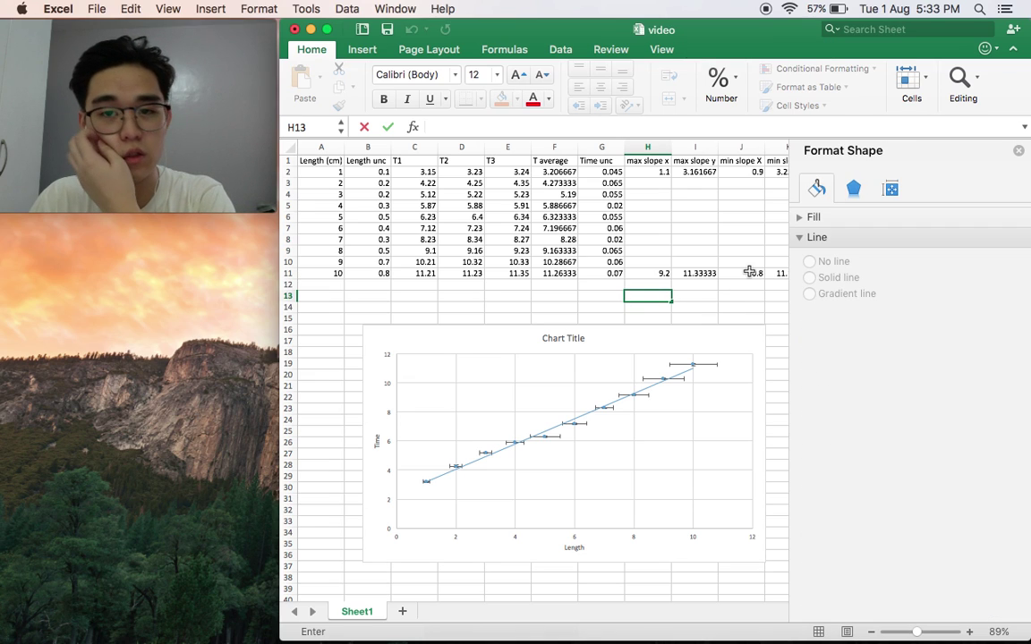
- Add a new data series named "Maximum Slope" to the chart's data source
{"action": "left_click", "coordinate": [570, 391]}
{"action": "right_click", "coordinate": [569, 392]}
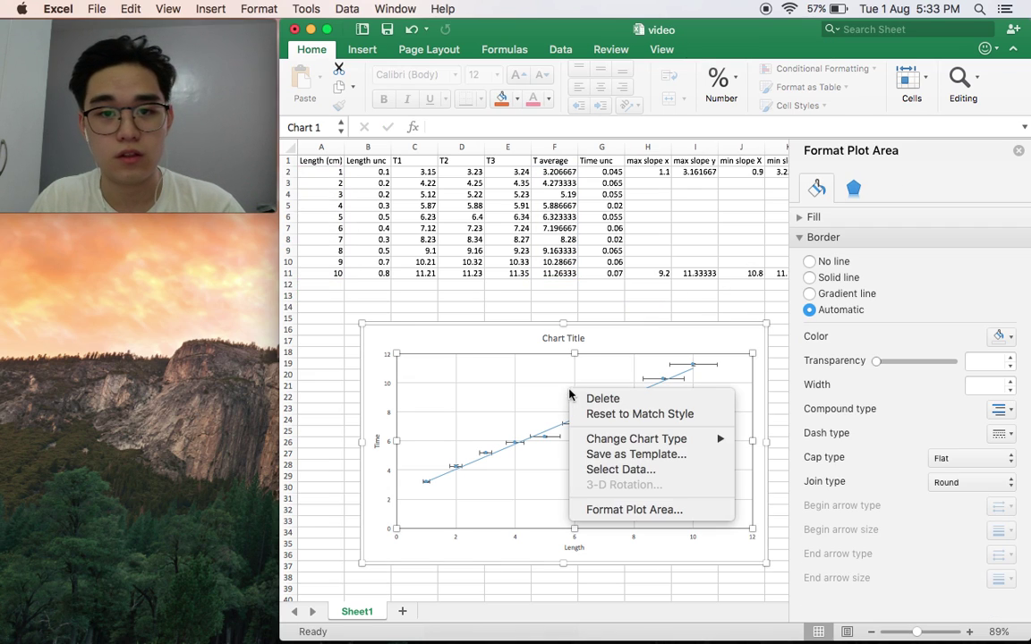
{"action": "left_click", "coordinate": [598, 469]}
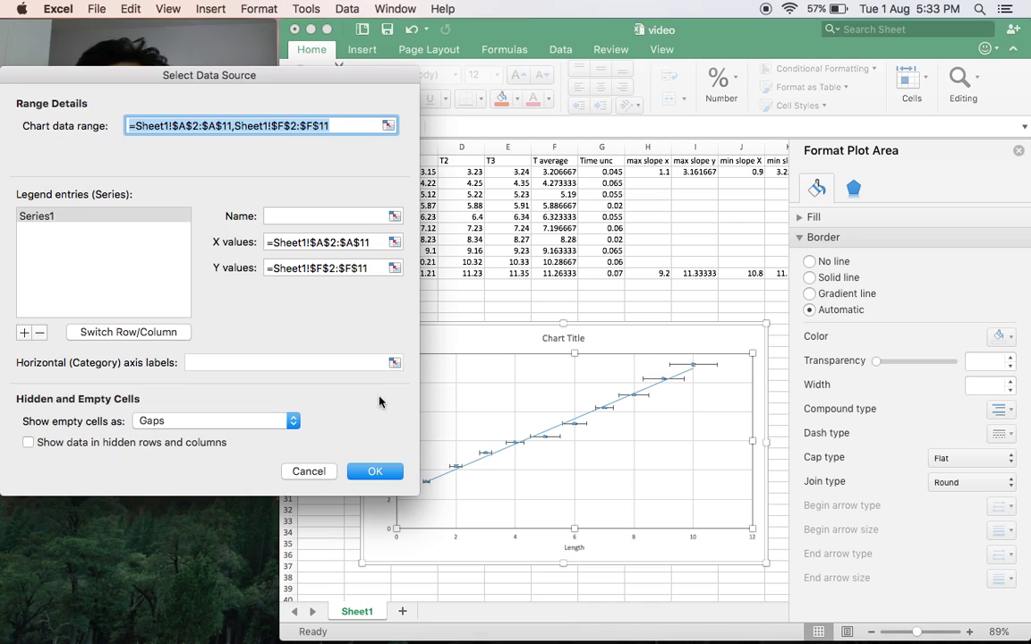
{"action": "left_click", "coordinate": [24, 332]}
{"action": "left_click", "coordinate": [310, 217]}
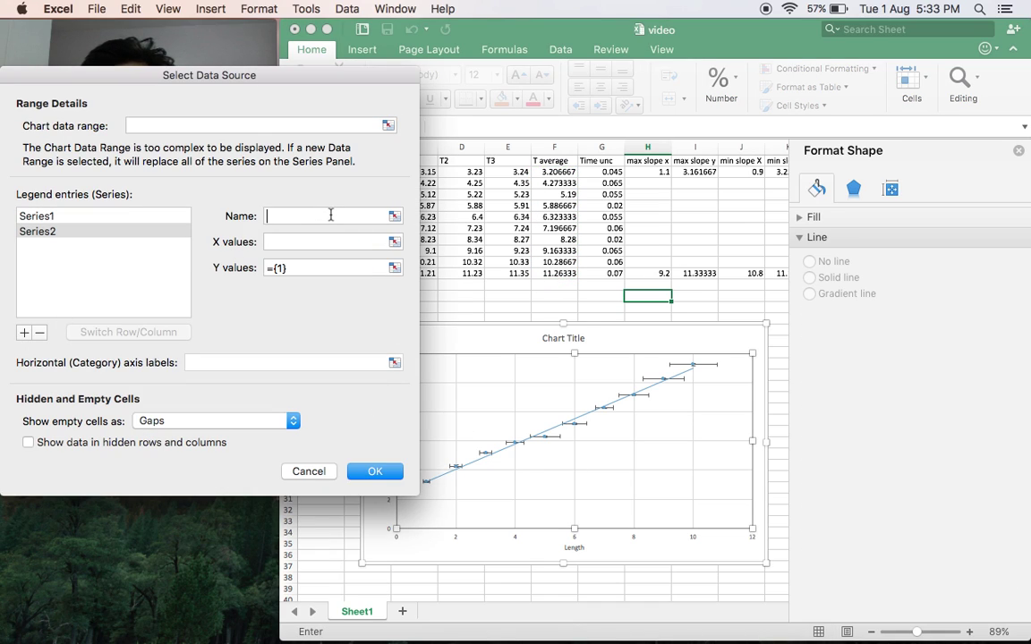
{"action": "type", "text": "Maximum Slope"}
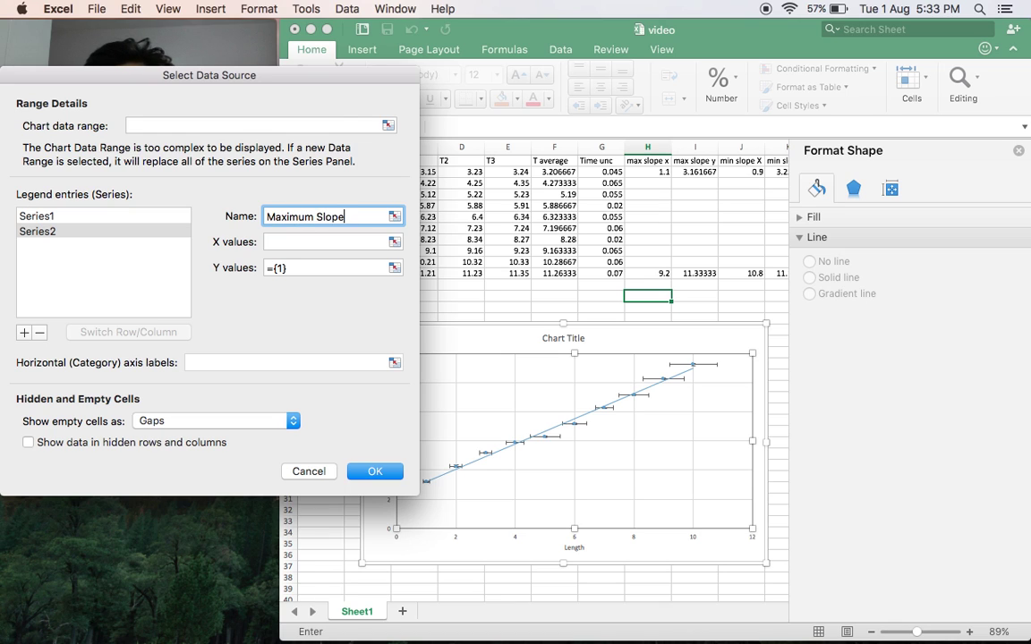
- Set the X values of the Maximum Slope series to the max slope x range H2:H11
{"action": "left_click", "coordinate": [395, 242]}
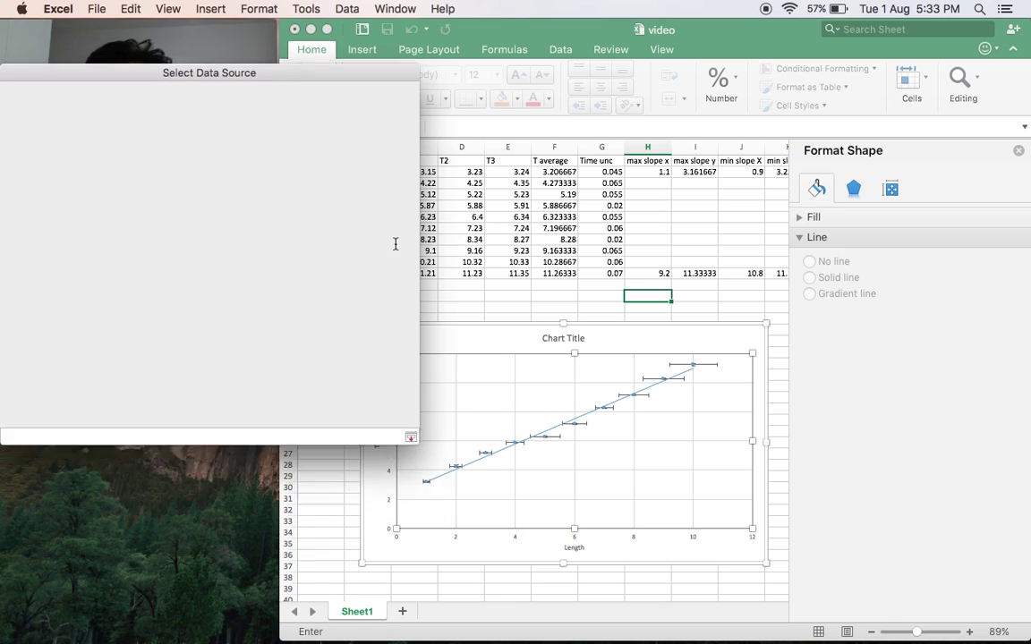
{"action": "left_click", "coordinate": [649, 173]}
{"action": "left_click_drag", "start_coordinate": [663, 237], "coordinate": [666, 278]}
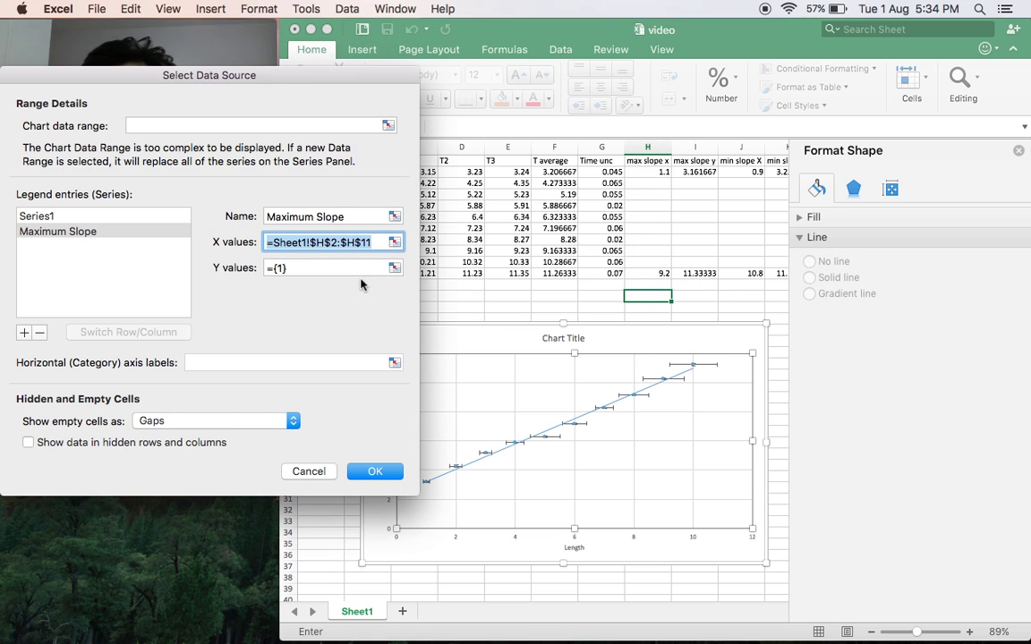
- Set the Maximum Slope series' Y values to I2:I11 and add another data series named "Minimum Slope"
{"action": "left_click", "coordinate": [395, 268]}
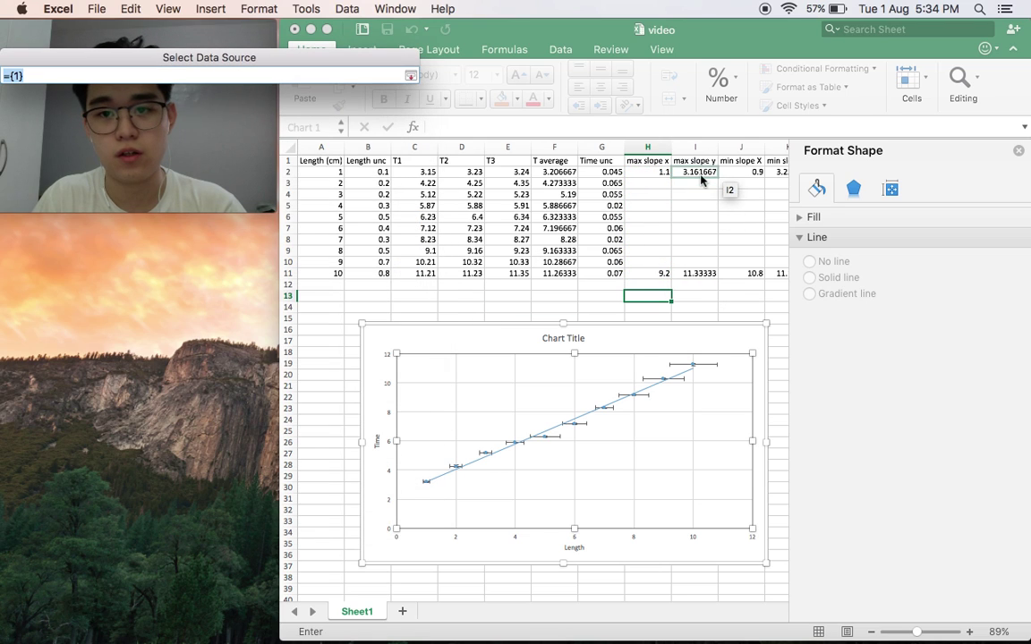
{"action": "left_click_drag", "start_coordinate": [700, 173], "coordinate": [697, 275]}
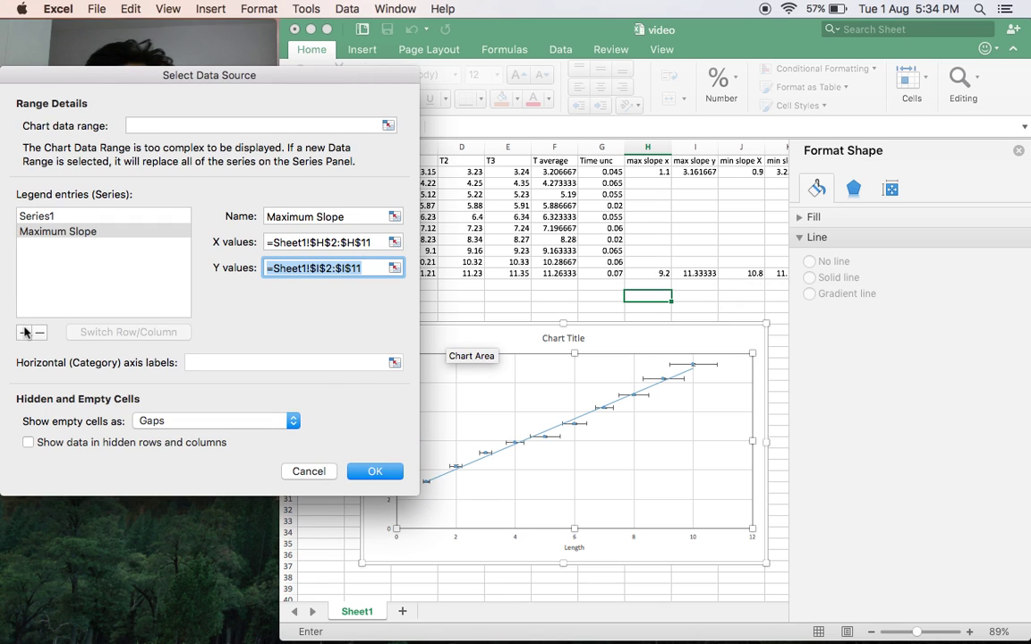
{"action": "left_click", "coordinate": [24, 332]}
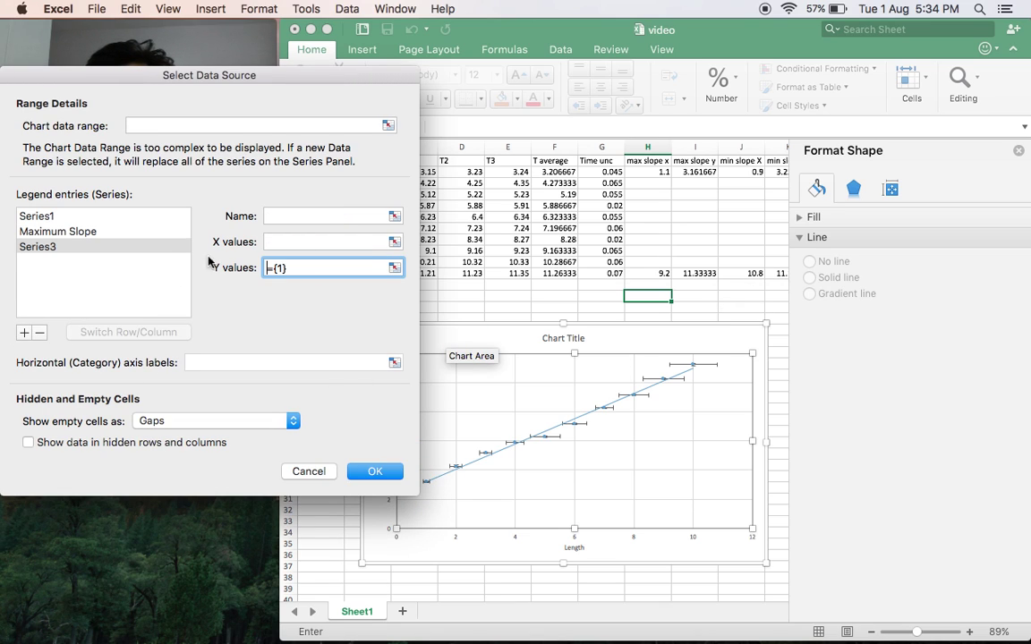
{"action": "left_click", "coordinate": [346, 216]}
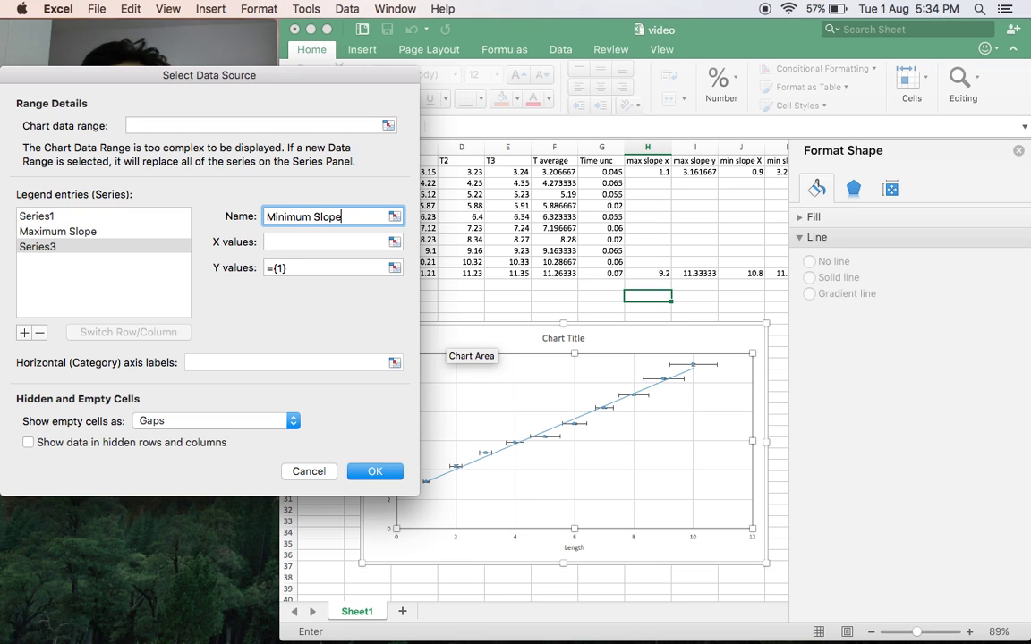
- Set the Minimum Slope series' X values to J2:J11 and Y values to K2:K11, and apply the data source changes
{"action": "left_click", "coordinate": [394, 241]}
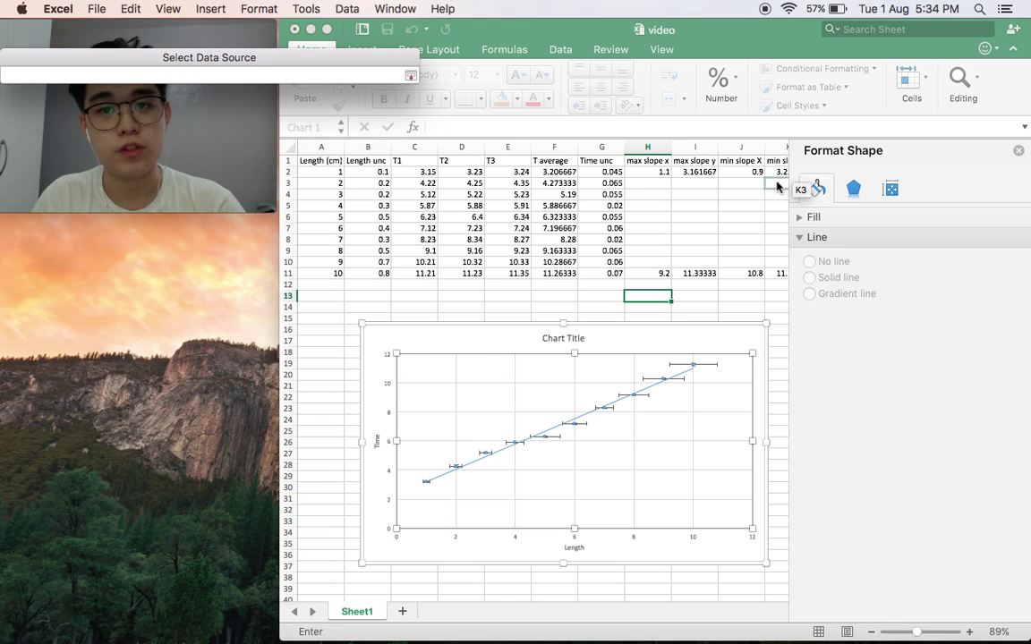
{"action": "scroll", "coordinate": [742, 182], "scroll_direction": "right", "scroll_amount": 2}
{"action": "left_click_drag", "start_coordinate": [662, 173], "coordinate": [660, 271]}
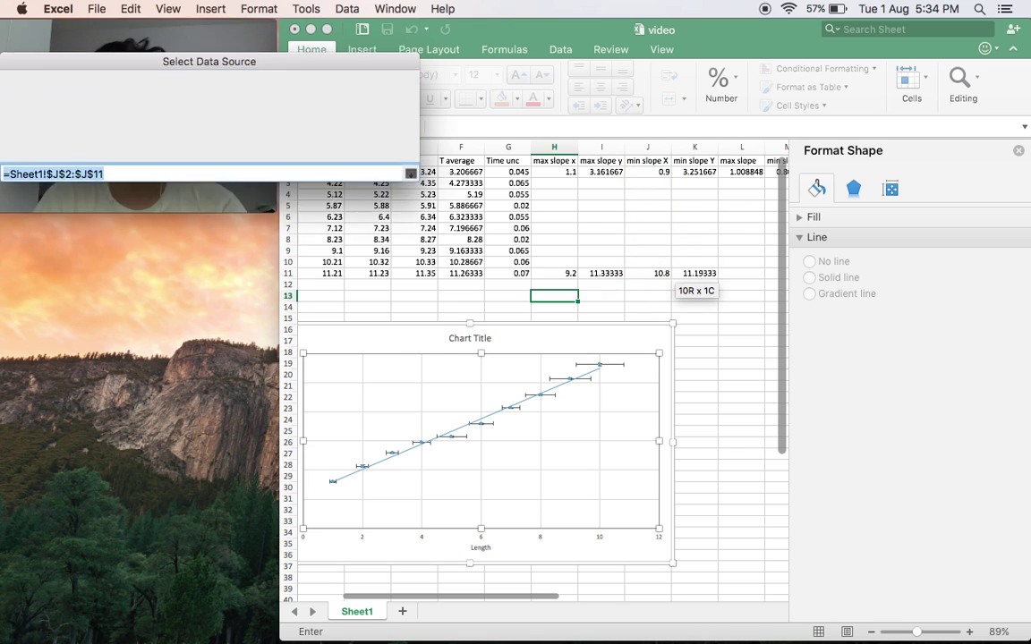
{"action": "left_click", "coordinate": [394, 267]}
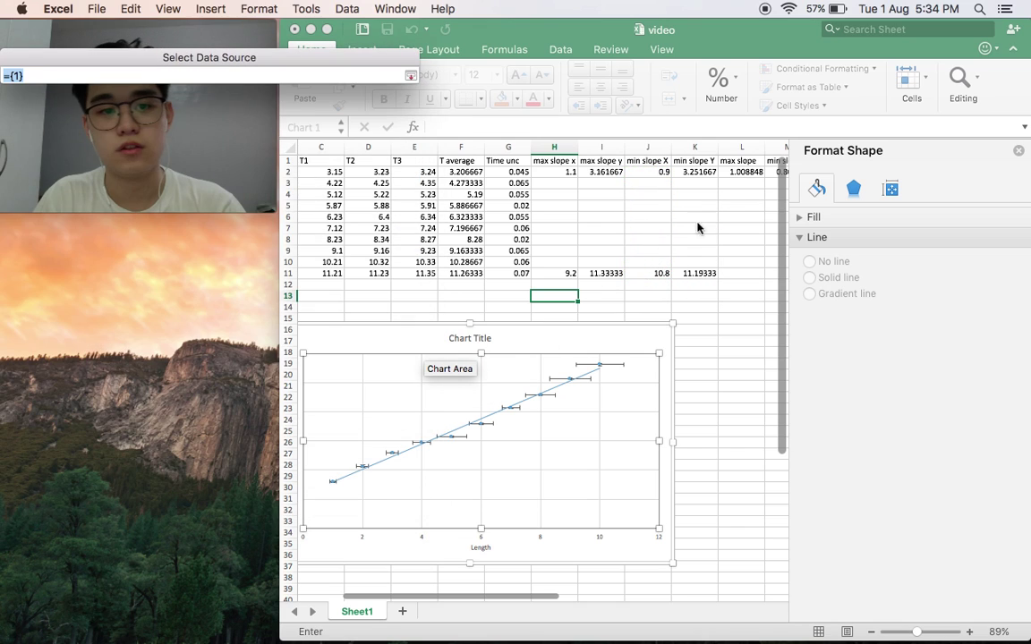
{"action": "left_click_drag", "start_coordinate": [704, 172], "coordinate": [705, 273]}
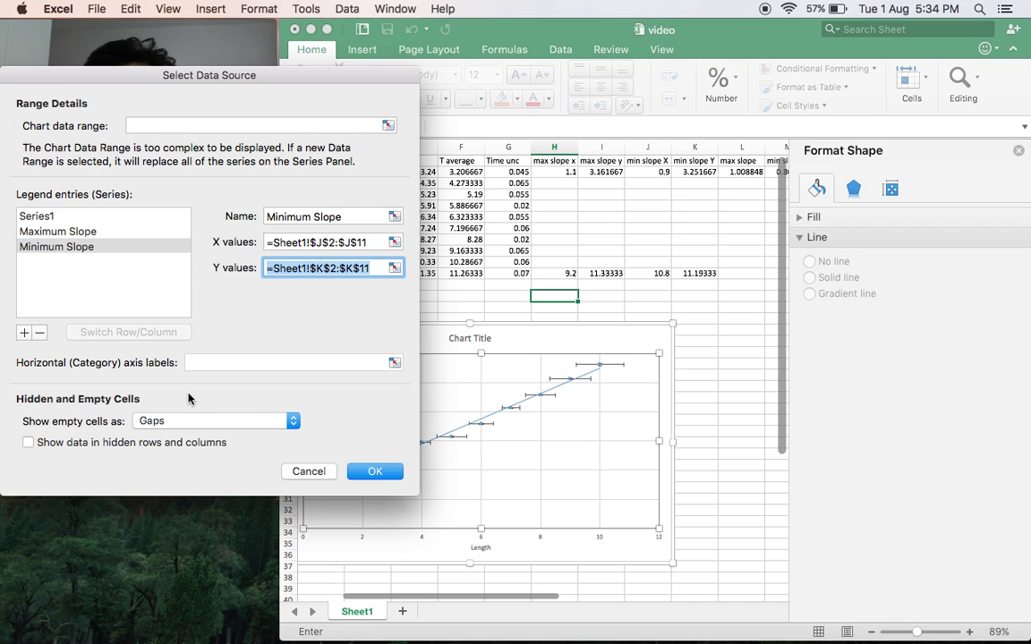
{"action": "left_click", "coordinate": [375, 472]}
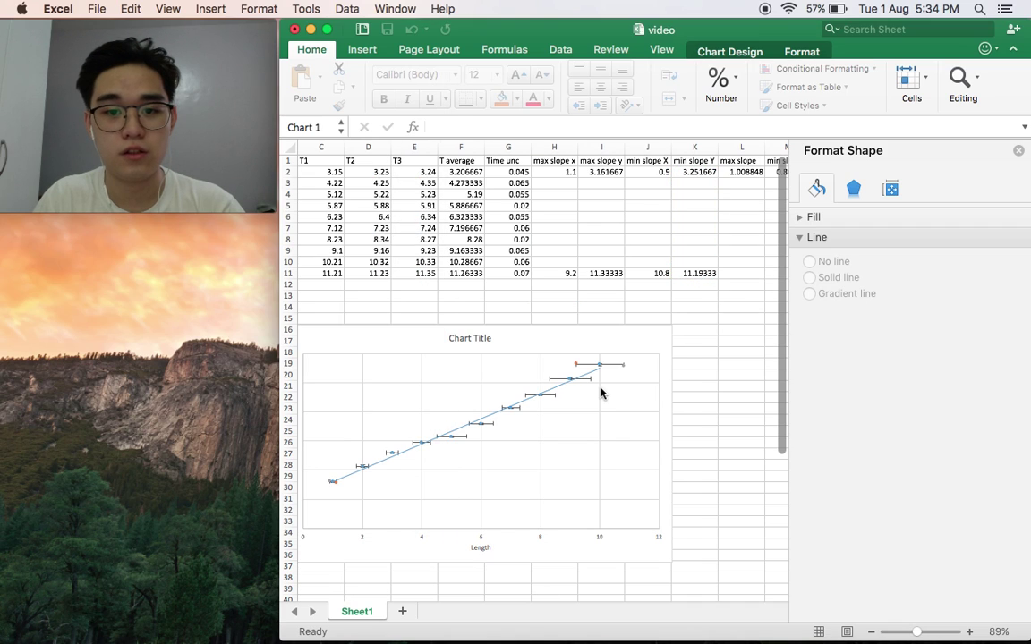
- Add a linear trendline to the Maximum Slope series on the chart
{"action": "scroll", "coordinate": [571, 381], "scroll_direction": "up", "scroll_amount": 10}
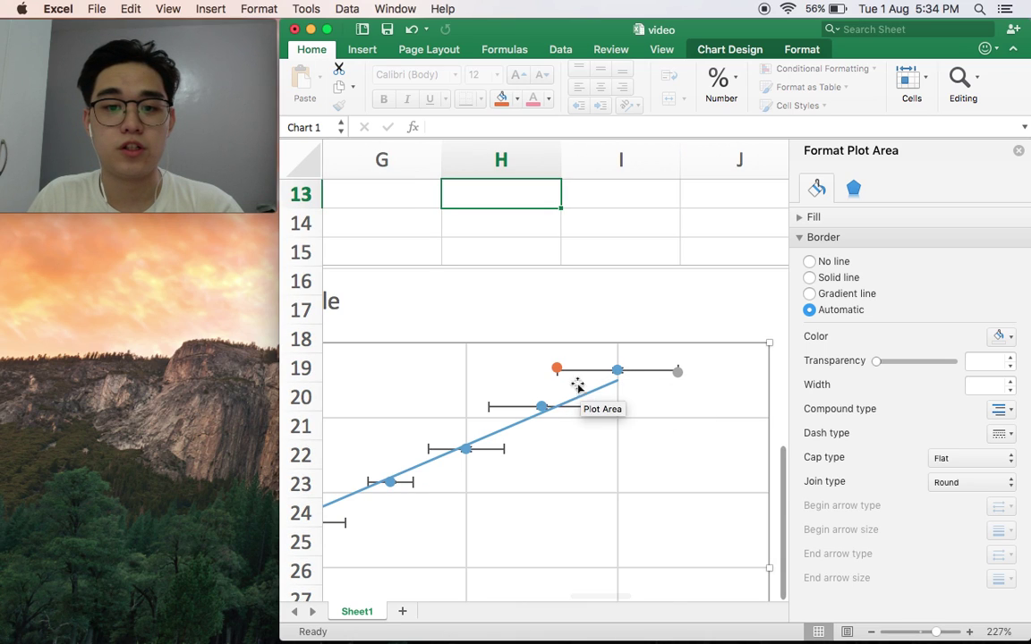
{"action": "mouse_move", "coordinate": [556, 371]}
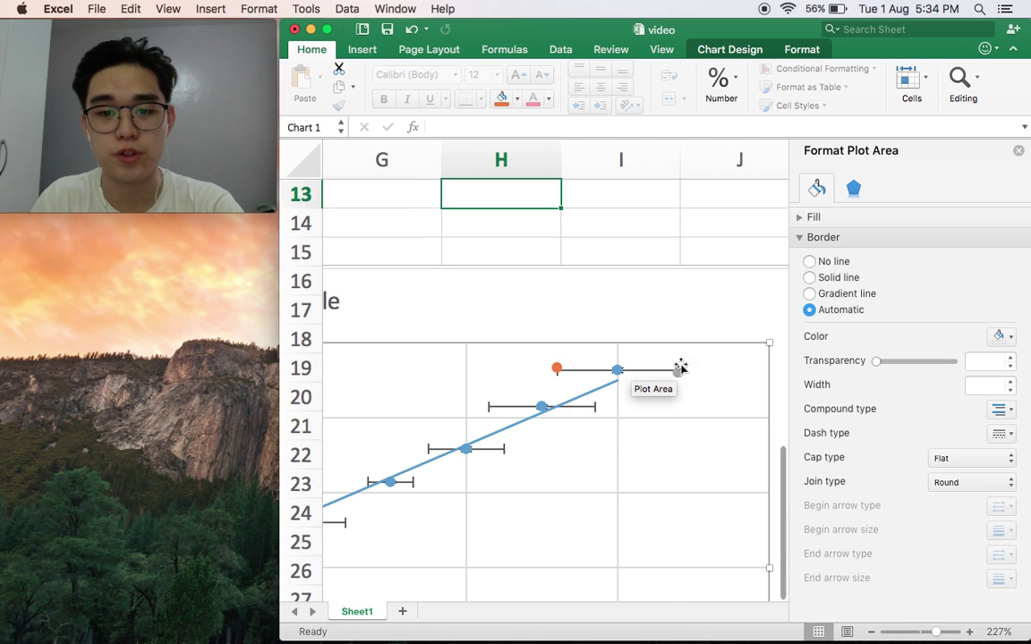
{"action": "scroll", "coordinate": [498, 445], "scroll_direction": "down", "scroll_amount": 3}
{"action": "scroll", "coordinate": [497, 445], "scroll_direction": "down", "scroll_amount": 5}
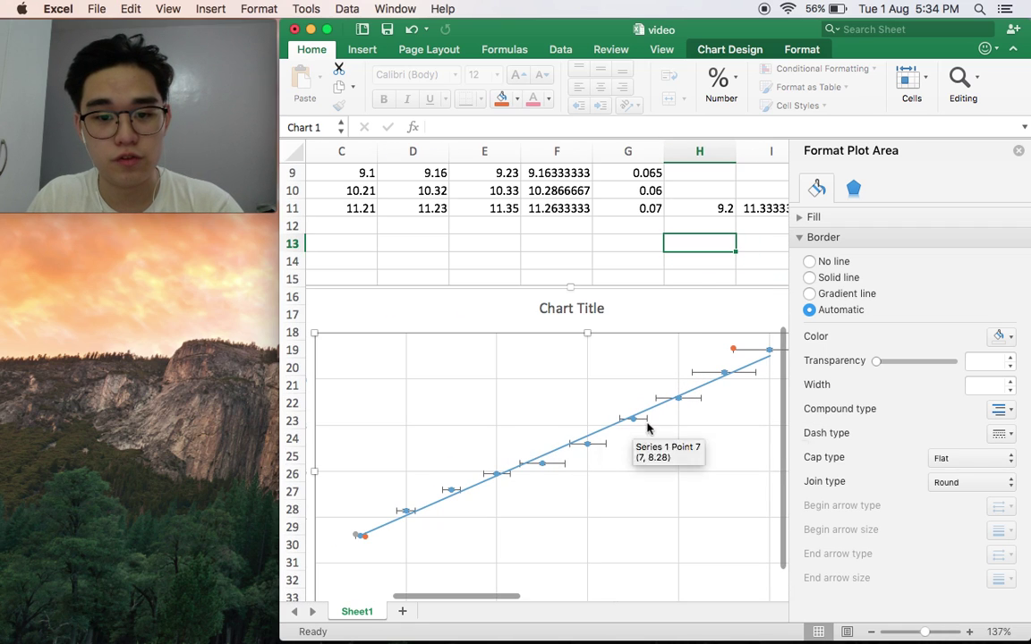
{"action": "scroll", "coordinate": [559, 476], "scroll_direction": "down", "scroll_amount": 1}
{"action": "scroll", "coordinate": [534, 476], "scroll_direction": "up", "scroll_amount": 1}
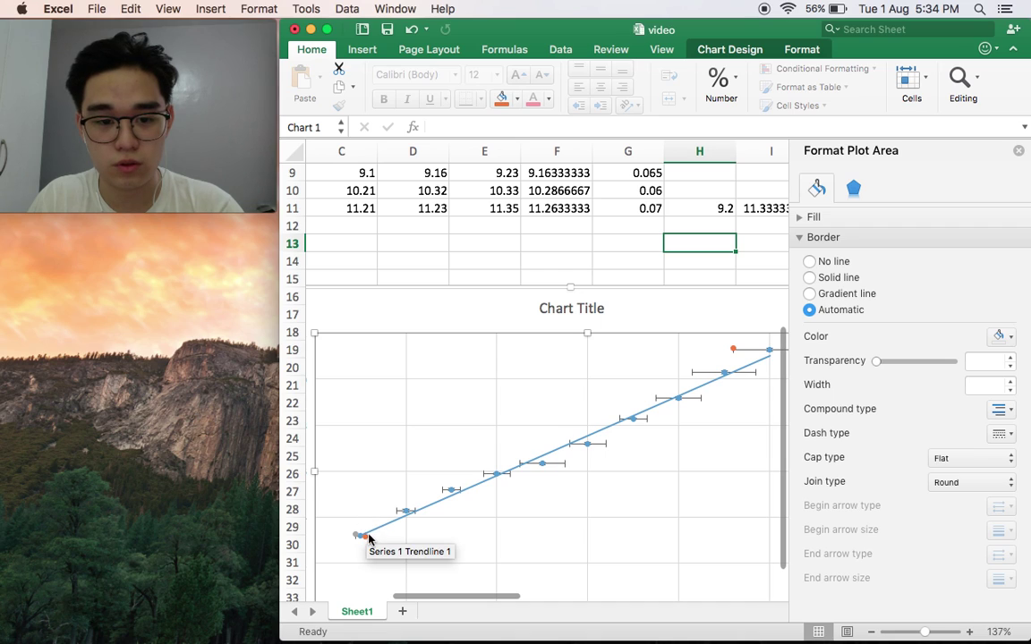
{"action": "left_click", "coordinate": [363, 536]}
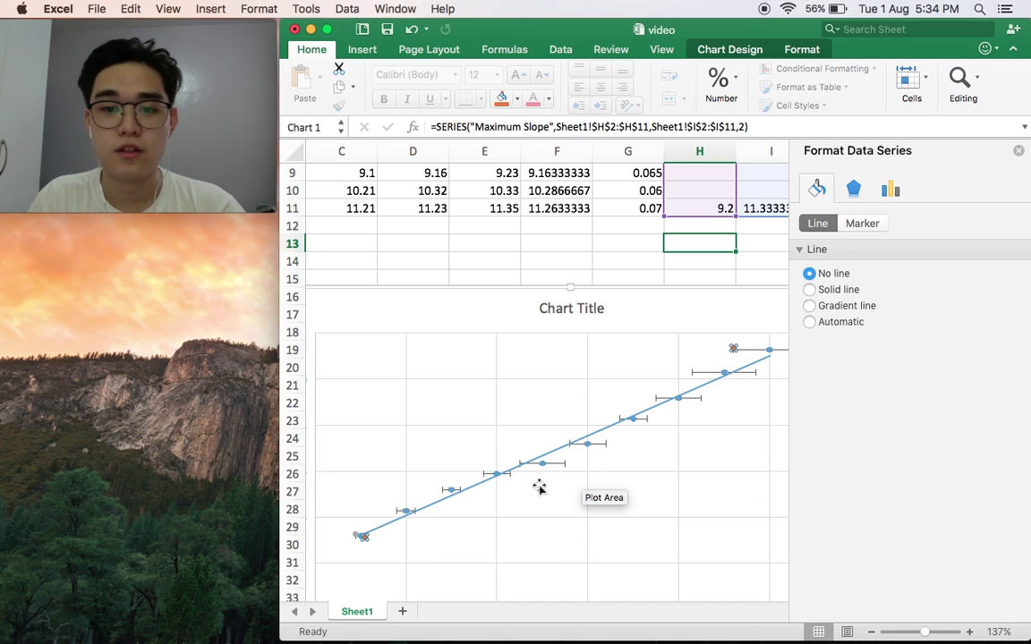
{"action": "right_click", "coordinate": [733, 349]}
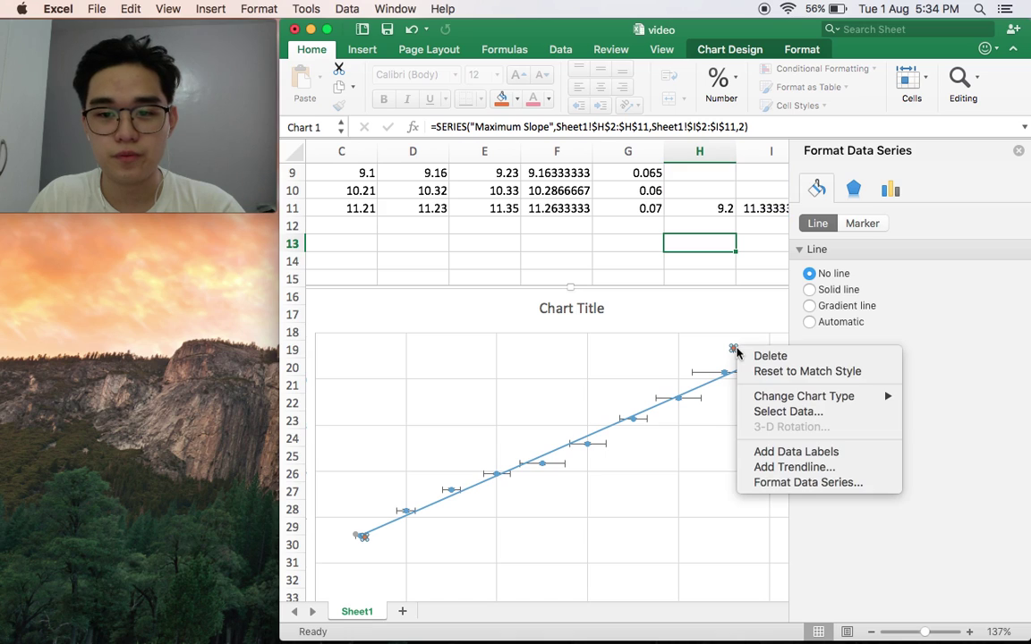
{"action": "left_click", "coordinate": [759, 467]}
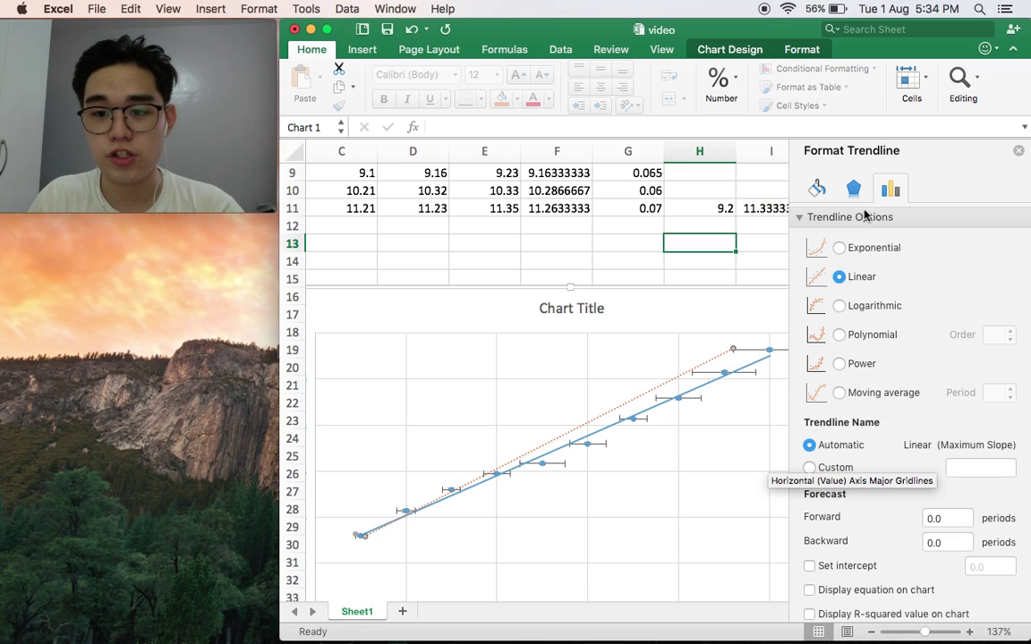
- Change the Maximum Slope trendline from dotted to a solid line
{"action": "left_click", "coordinate": [817, 188]}
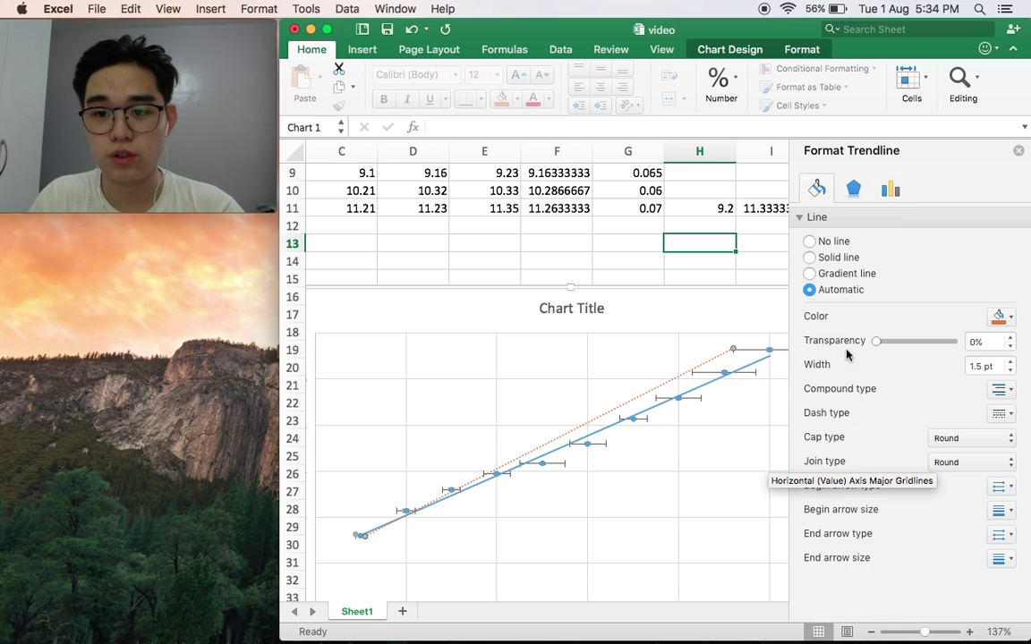
{"action": "left_click", "coordinate": [999, 413]}
{"action": "left_click", "coordinate": [966, 436]}
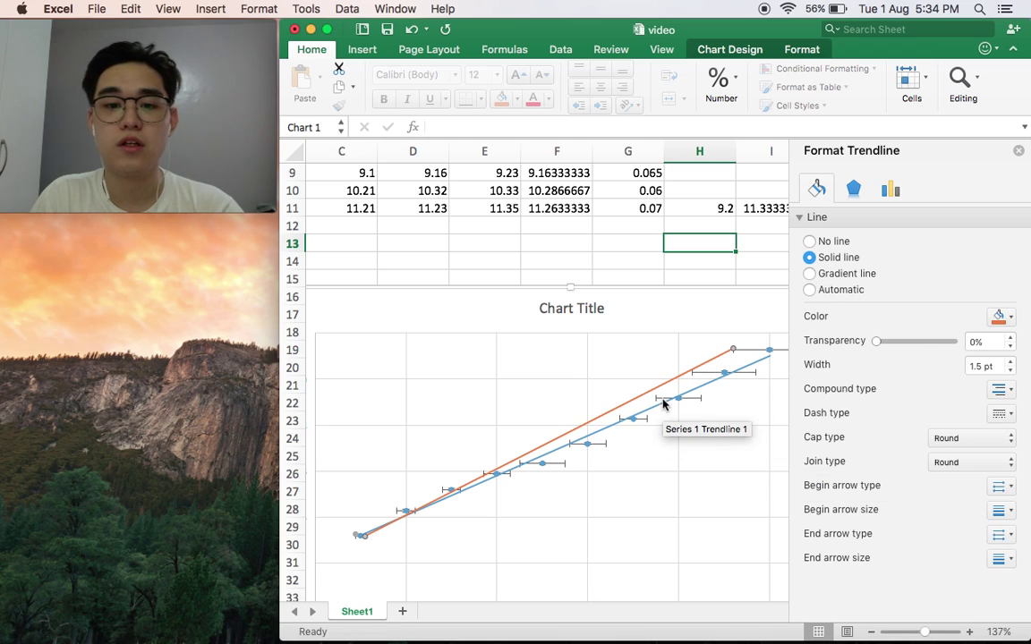
- Add a linear trendline to the Minimum Slope series and make it a solid line
{"action": "left_click", "coordinate": [356, 536]}
{"action": "right_click", "coordinate": [356, 536]}
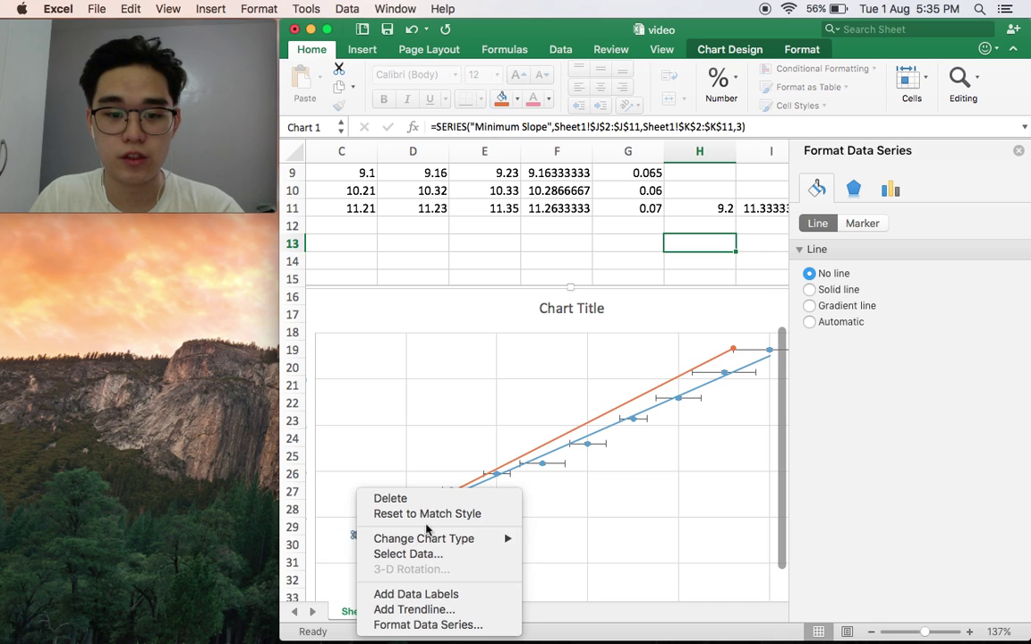
{"action": "left_click", "coordinate": [430, 621]}
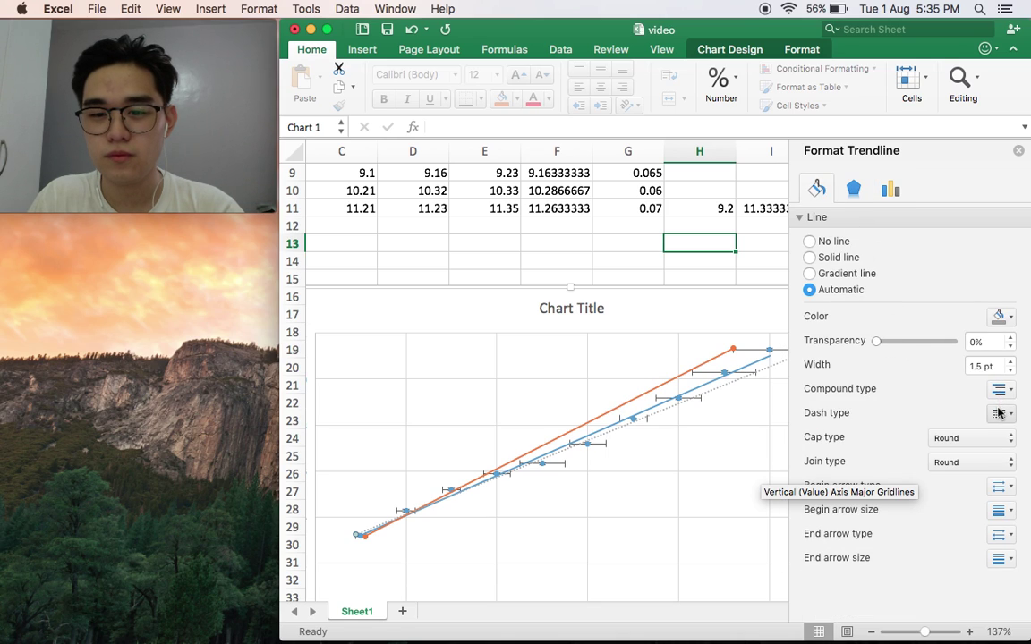
{"action": "left_click", "coordinate": [1002, 413]}
{"action": "left_click", "coordinate": [973, 431]}
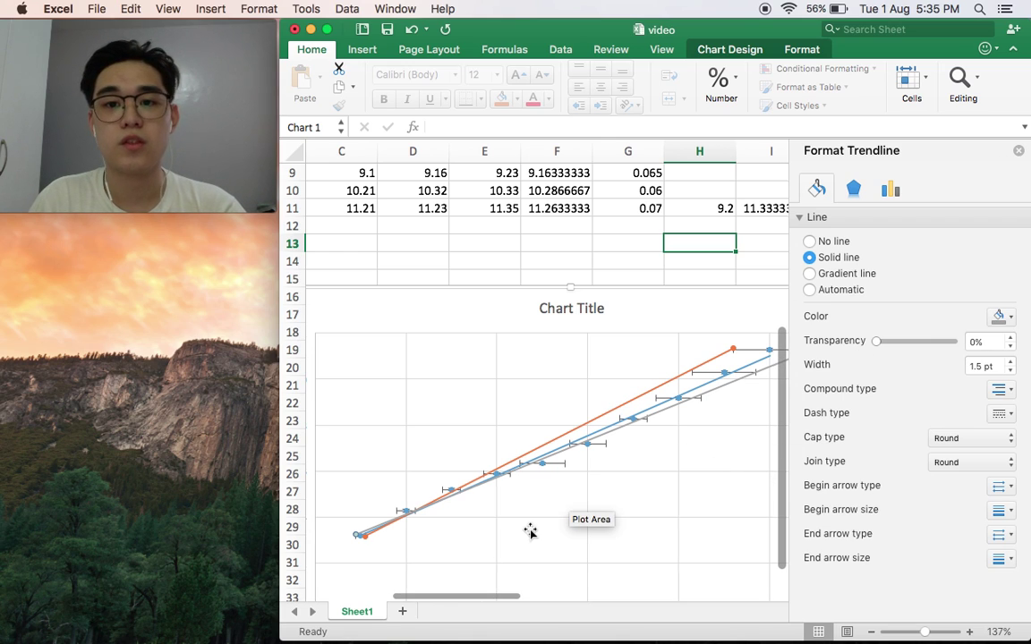
- Examine the max slope and min slope formulas in L2 and M2 beside the slope point columns
{"action": "scroll", "coordinate": [529, 531], "scroll_direction": "down", "scroll_amount": 3}
{"action": "scroll", "coordinate": [565, 438], "scroll_direction": "right", "scroll_amount": 2}
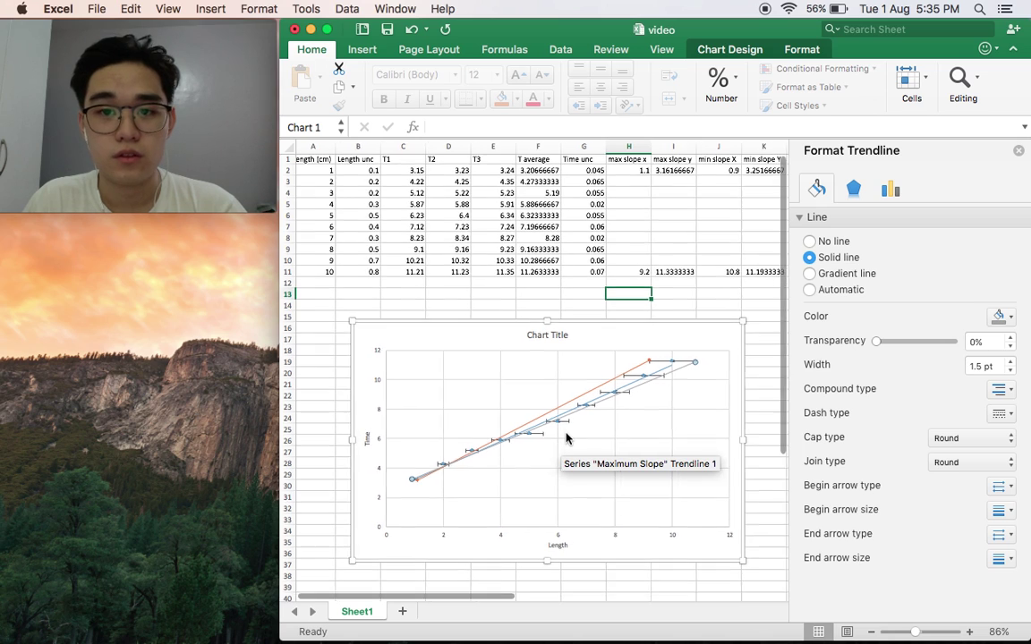
{"action": "scroll", "coordinate": [542, 439], "scroll_direction": "right", "scroll_amount": 4}
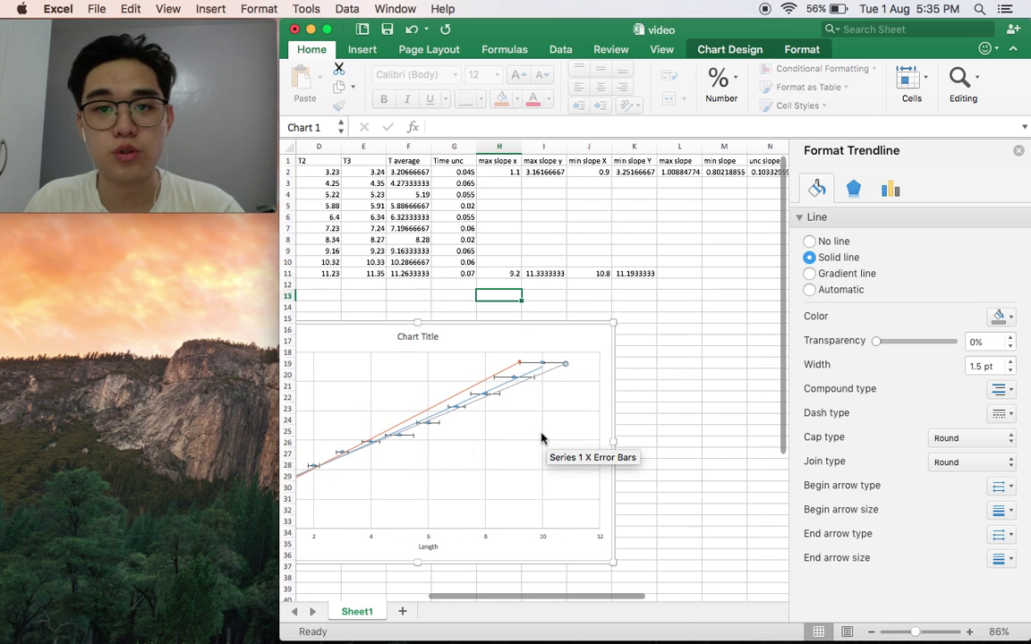
{"action": "scroll", "coordinate": [525, 190], "scroll_direction": "right", "scroll_amount": 1}
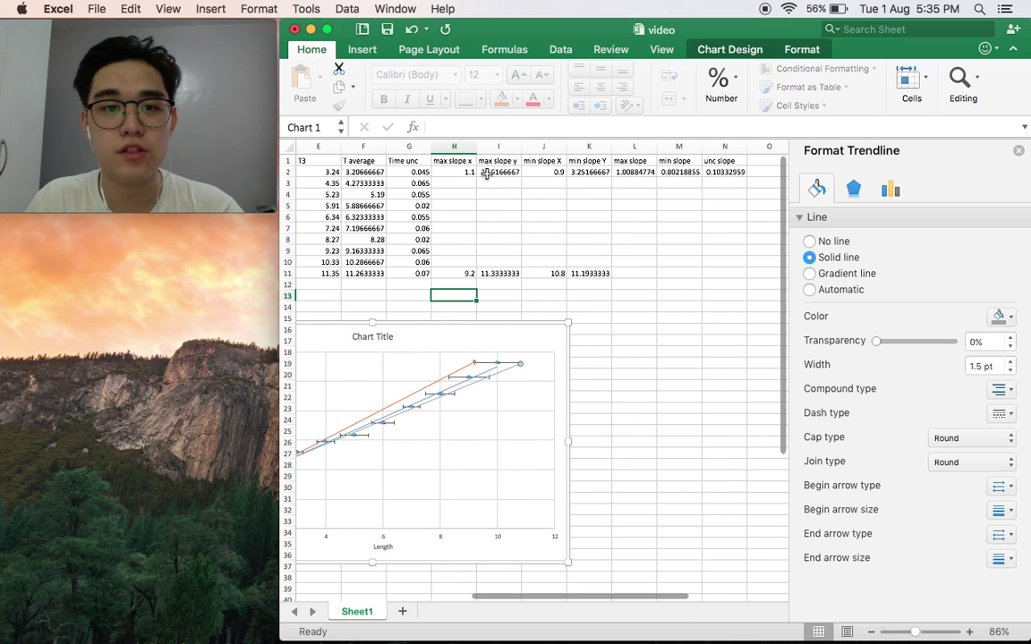
{"action": "left_click", "coordinate": [639, 171]}
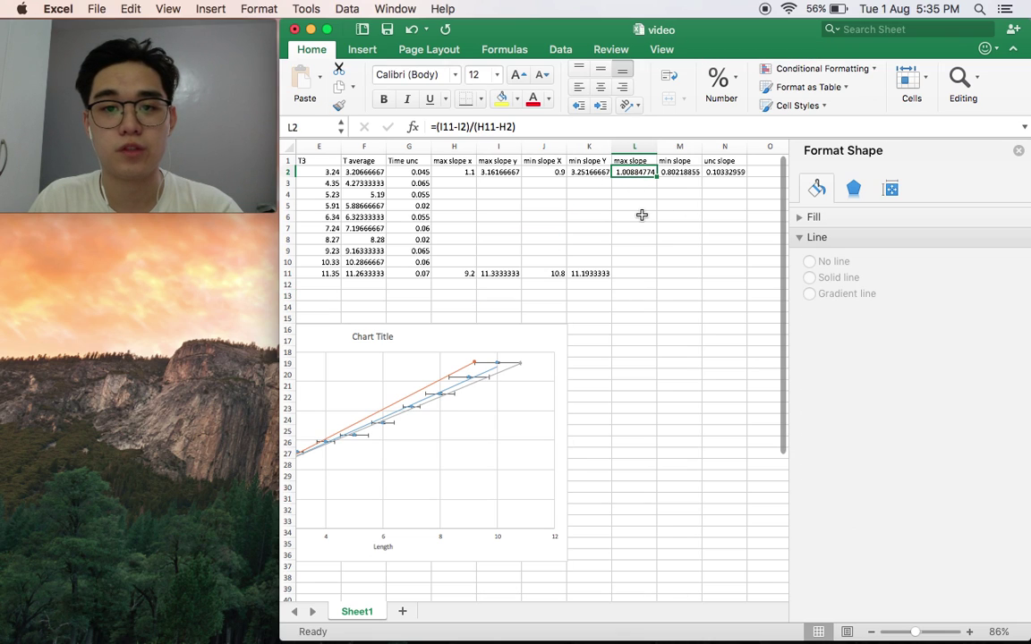
{"action": "scroll", "coordinate": [641, 219], "scroll_direction": "left", "scroll_amount": 2}
{"action": "scroll", "coordinate": [642, 219], "scroll_direction": "right", "scroll_amount": 2}
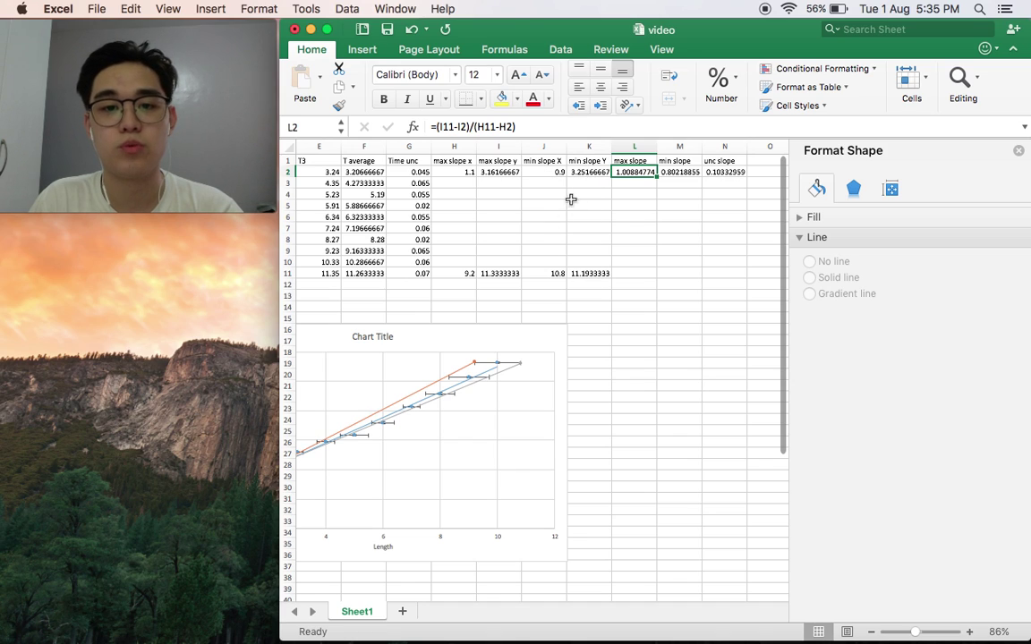
{"action": "left_click", "coordinate": [682, 176]}
{"action": "left_click", "coordinate": [631, 172]}
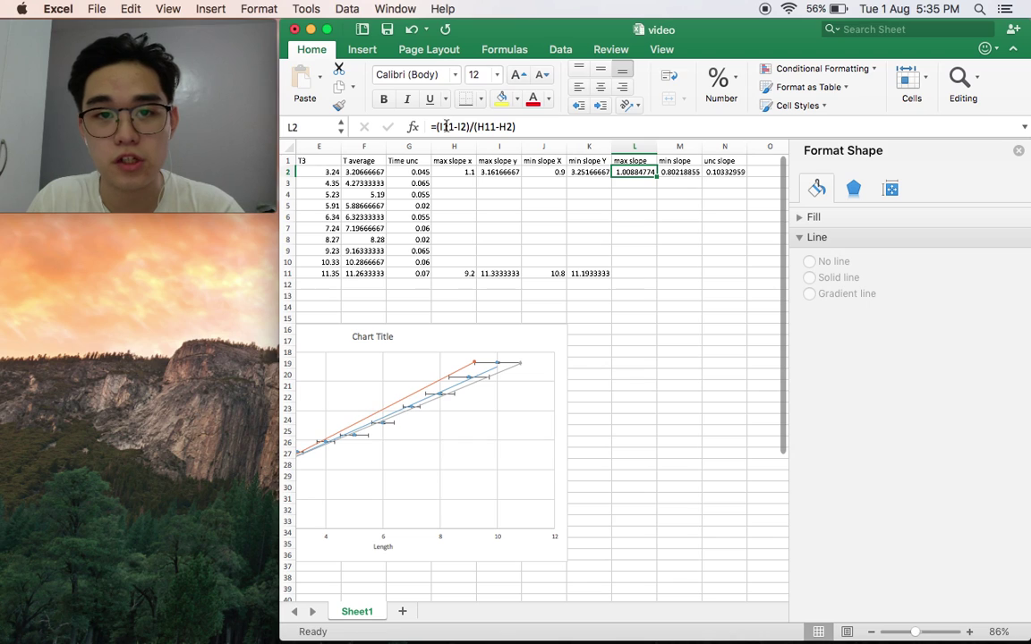
- Check the max slope y cells I11 and I2 that the slope formula in L2 refers to
{"action": "left_click", "coordinate": [504, 278]}
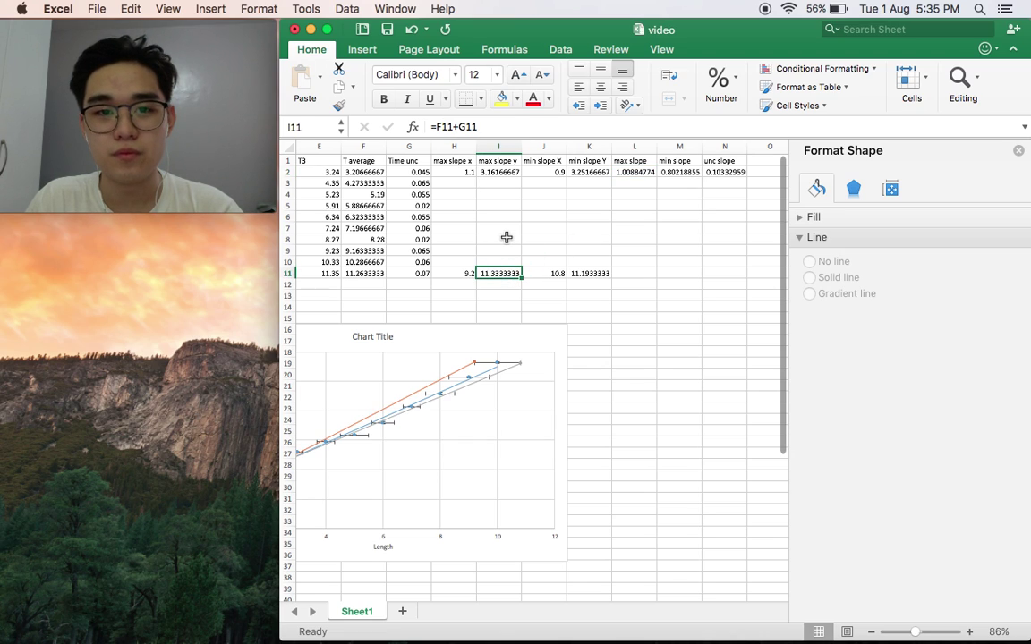
{"action": "left_click", "coordinate": [555, 226]}
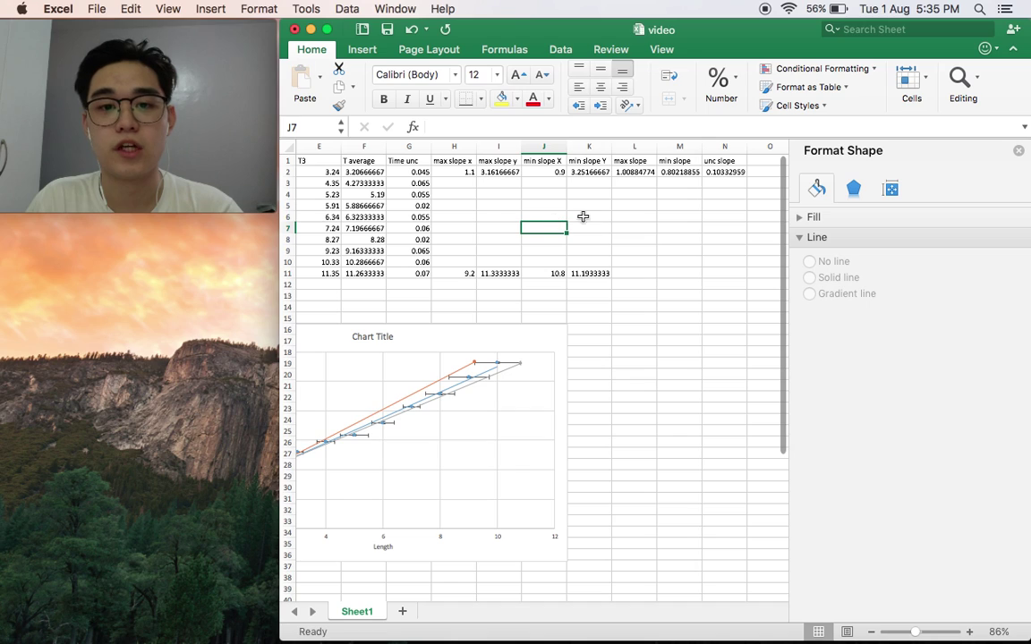
{"action": "left_click", "coordinate": [641, 204]}
{"action": "left_click", "coordinate": [634, 171]}
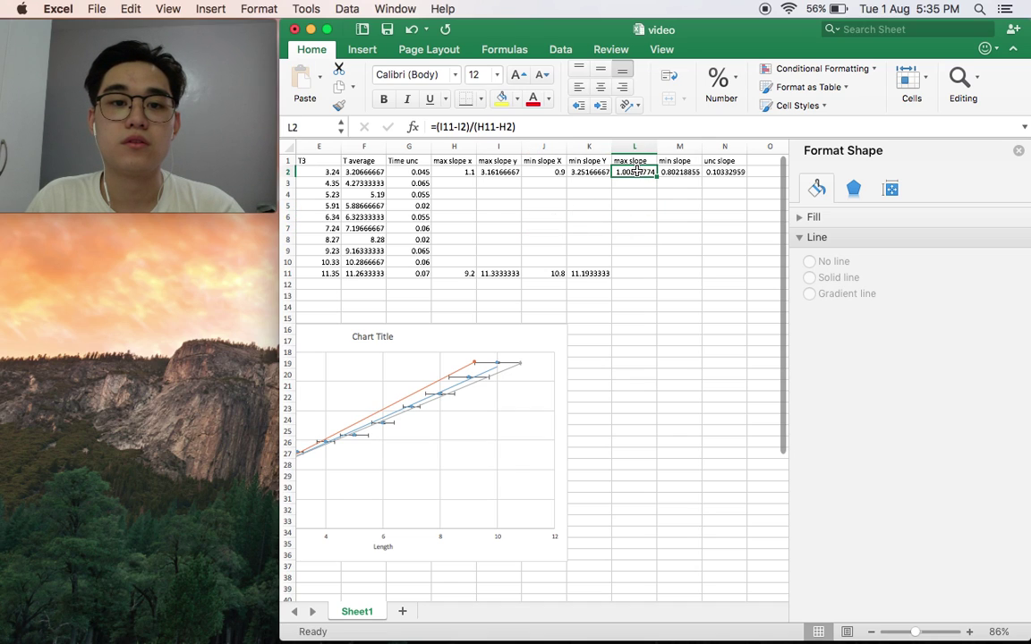
{"action": "left_click", "coordinate": [504, 173]}
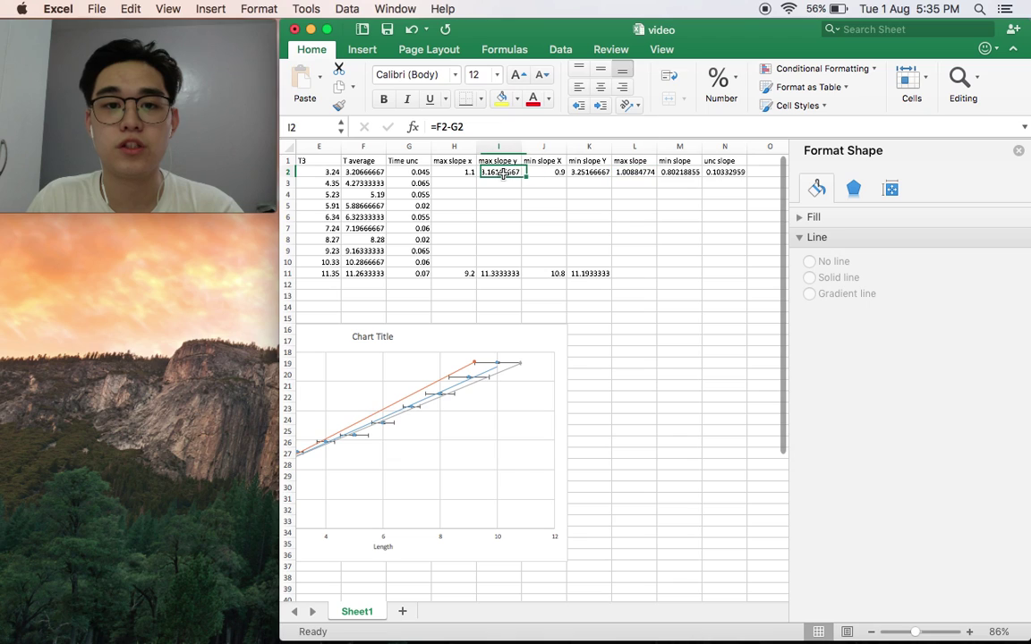
- Examine the slope uncertainty formula in N2 and look over the chart with its three trendlines
{"action": "left_click", "coordinate": [678, 220]}
{"action": "left_click", "coordinate": [718, 173]}
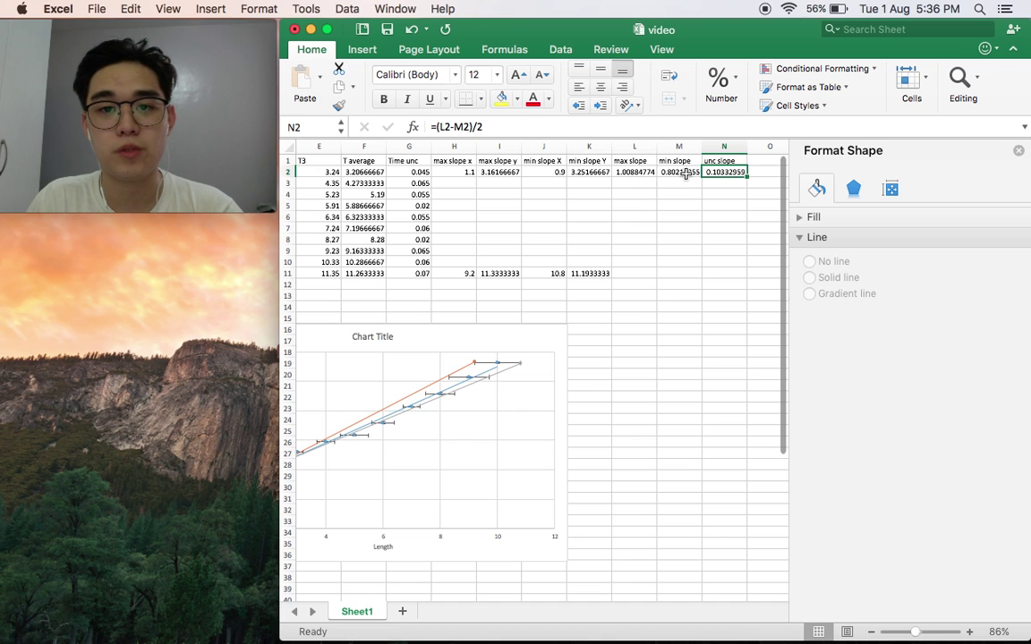
{"action": "left_click", "coordinate": [678, 204]}
{"action": "left_click", "coordinate": [727, 170]}
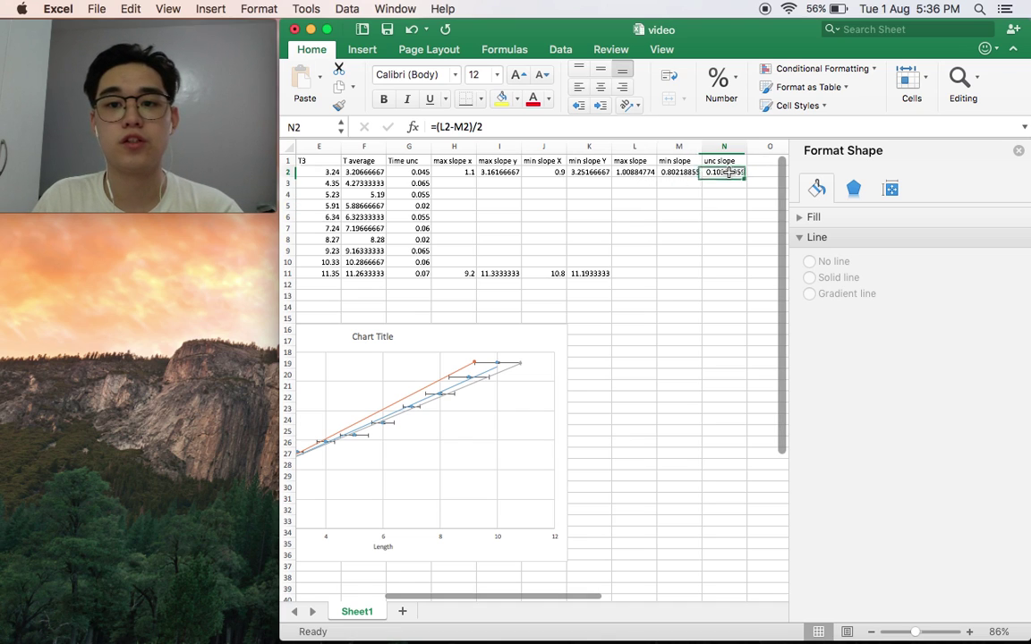
{"action": "scroll", "coordinate": [614, 247], "scroll_direction": "down", "scroll_amount": 5}
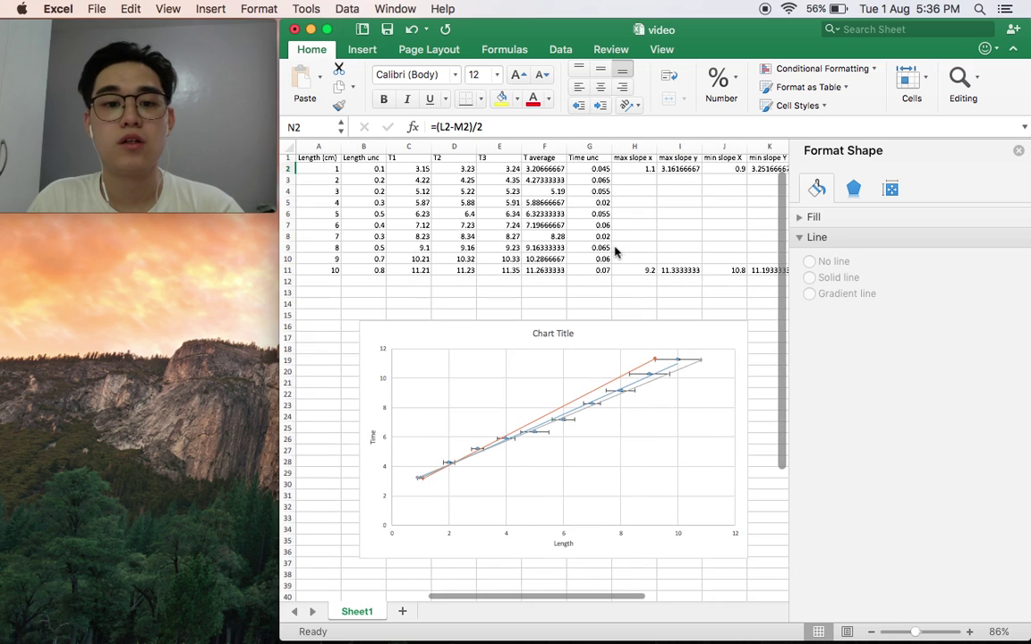
{"action": "scroll", "coordinate": [615, 247], "scroll_direction": "up", "scroll_amount": 5}
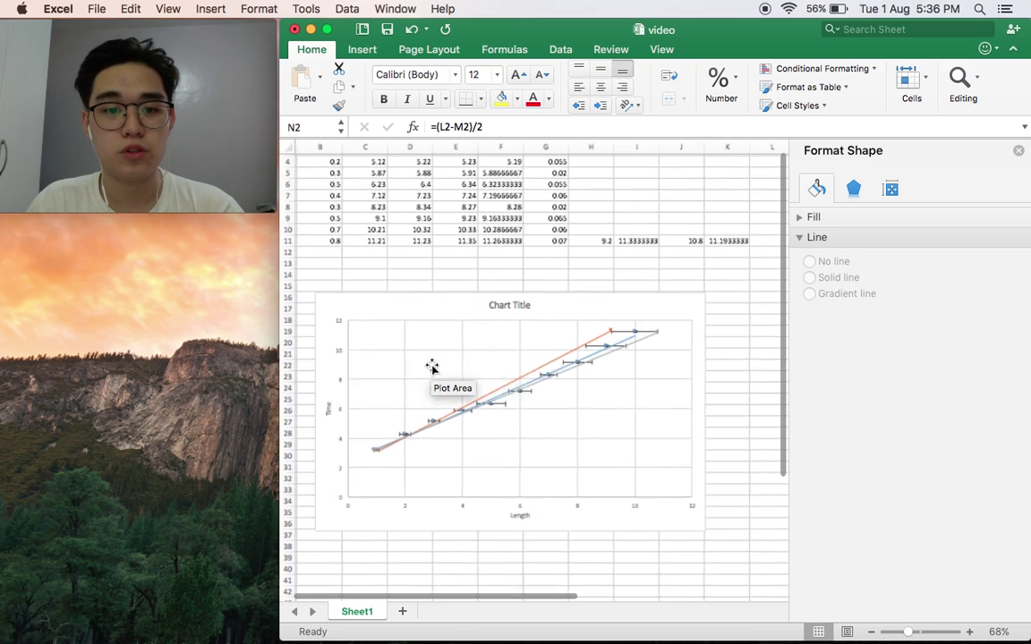
- Add a legend at the top of the scatter chart
{"action": "scroll", "coordinate": [431, 366], "scroll_direction": "up", "scroll_amount": 3}
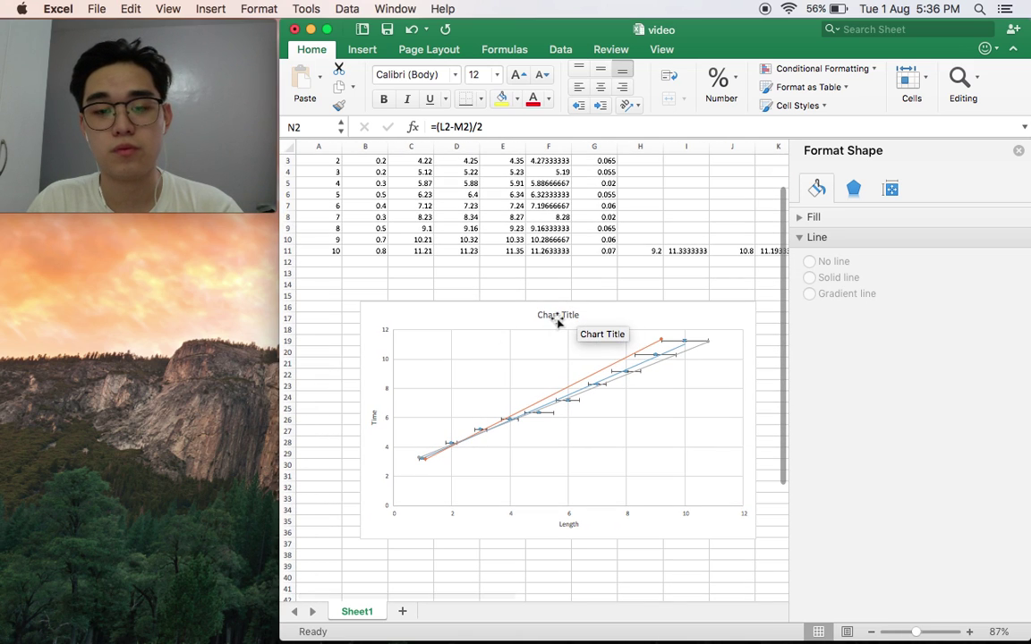
{"action": "right_click", "coordinate": [480, 326]}
{"action": "left_click", "coordinate": [390, 300]}
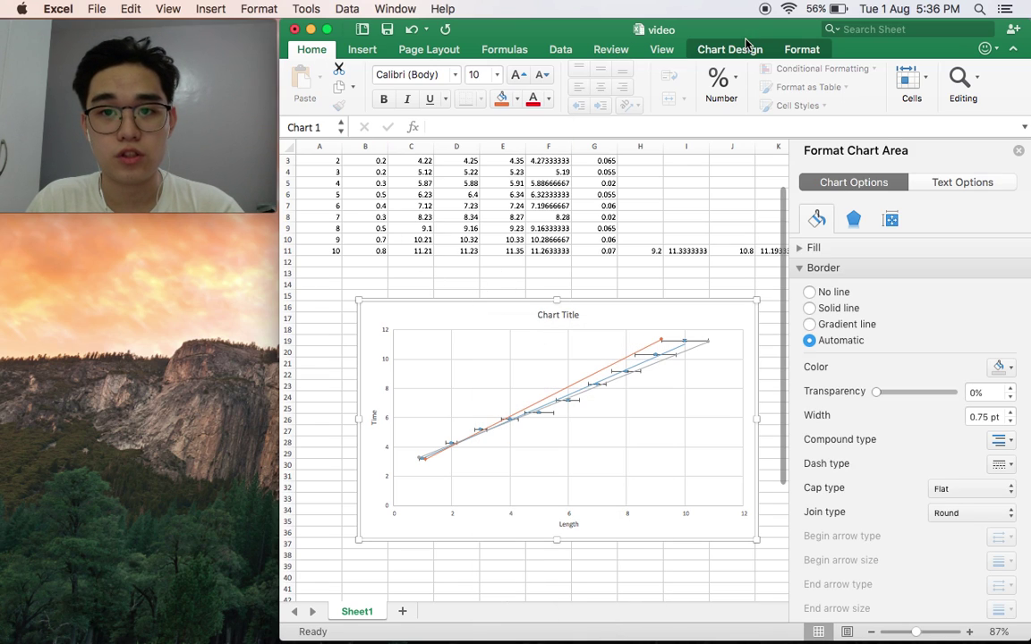
{"action": "left_click", "coordinate": [742, 48]}
{"action": "left_click", "coordinate": [307, 85]}
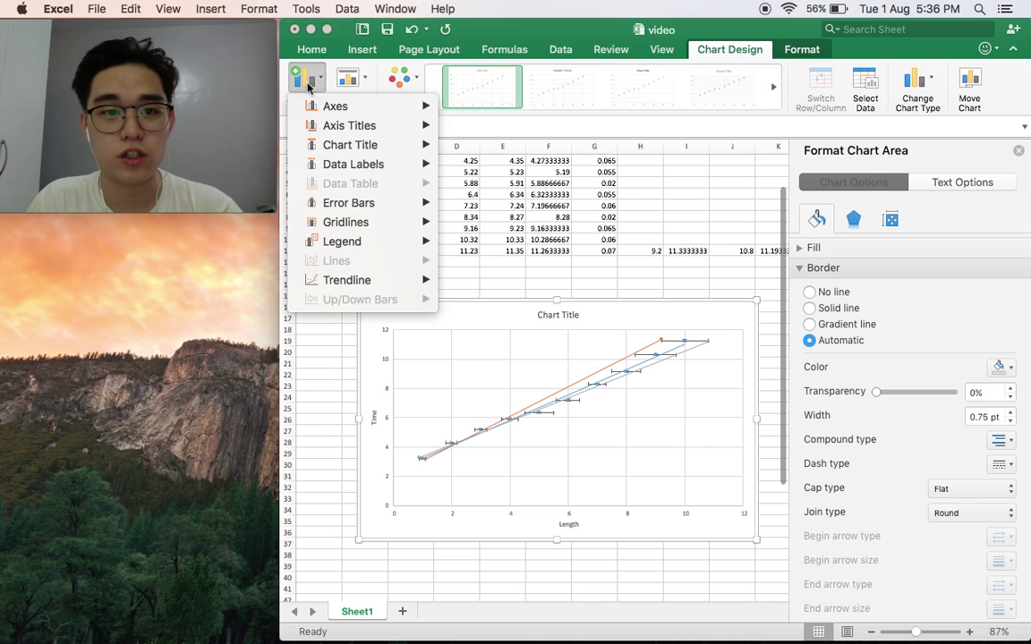
{"action": "mouse_move", "coordinate": [347, 237]}
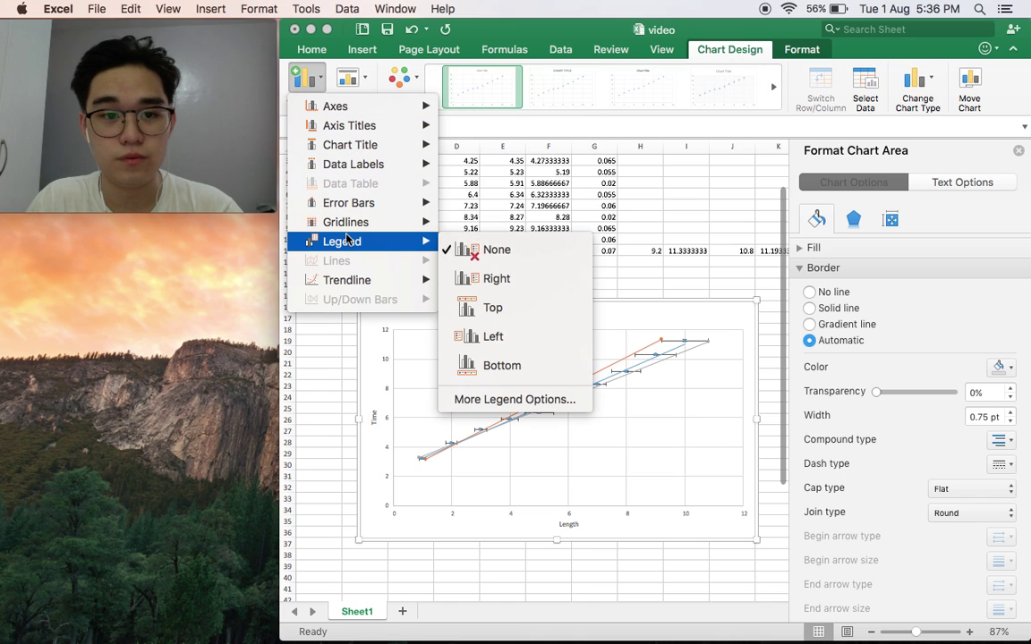
{"action": "left_click", "coordinate": [494, 310]}
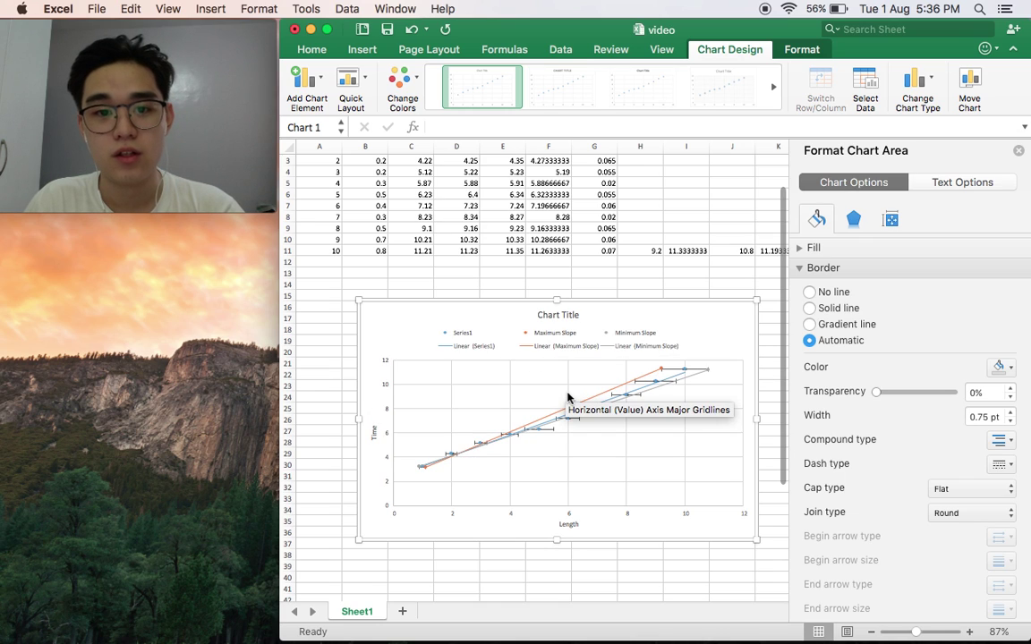
- Rename the chart's data series Series1 as Slope in the chart's data source
{"action": "scroll", "coordinate": [567, 396], "scroll_direction": "down", "scroll_amount": 1}
{"action": "scroll", "coordinate": [566, 374], "scroll_direction": "up", "scroll_amount": 3}
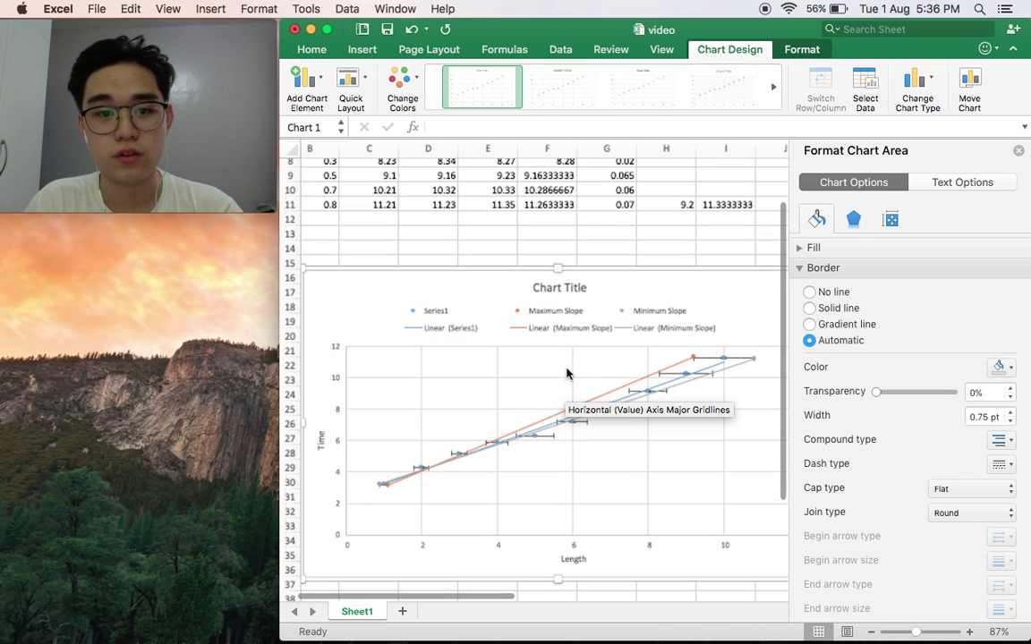
{"action": "scroll", "coordinate": [556, 351], "scroll_direction": "up", "scroll_amount": 1}
{"action": "scroll", "coordinate": [556, 350], "scroll_direction": "up", "scroll_amount": 2}
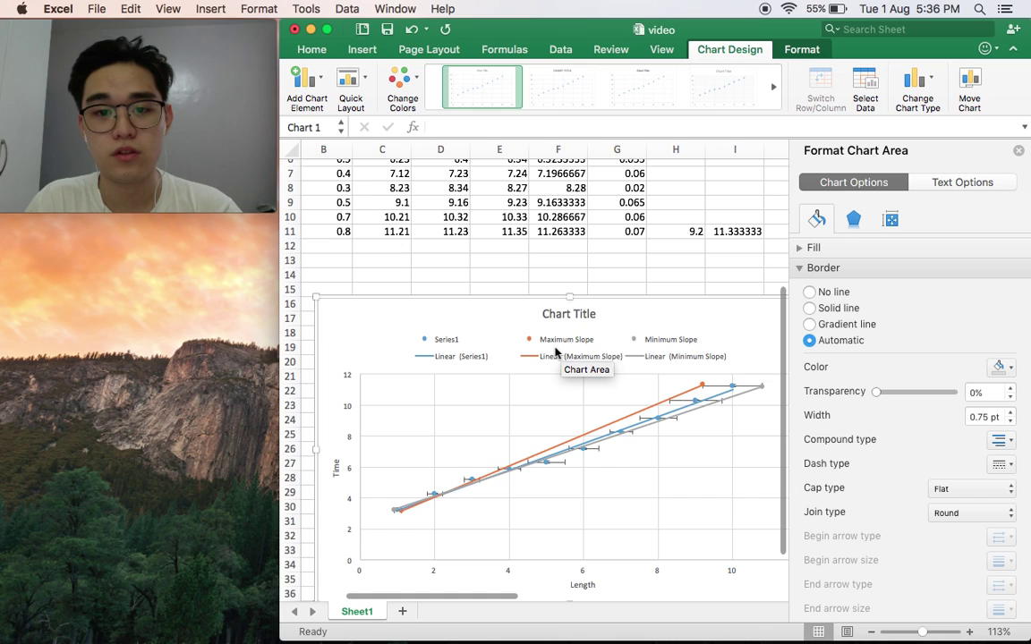
{"action": "scroll", "coordinate": [469, 375], "scroll_direction": "down", "scroll_amount": 2}
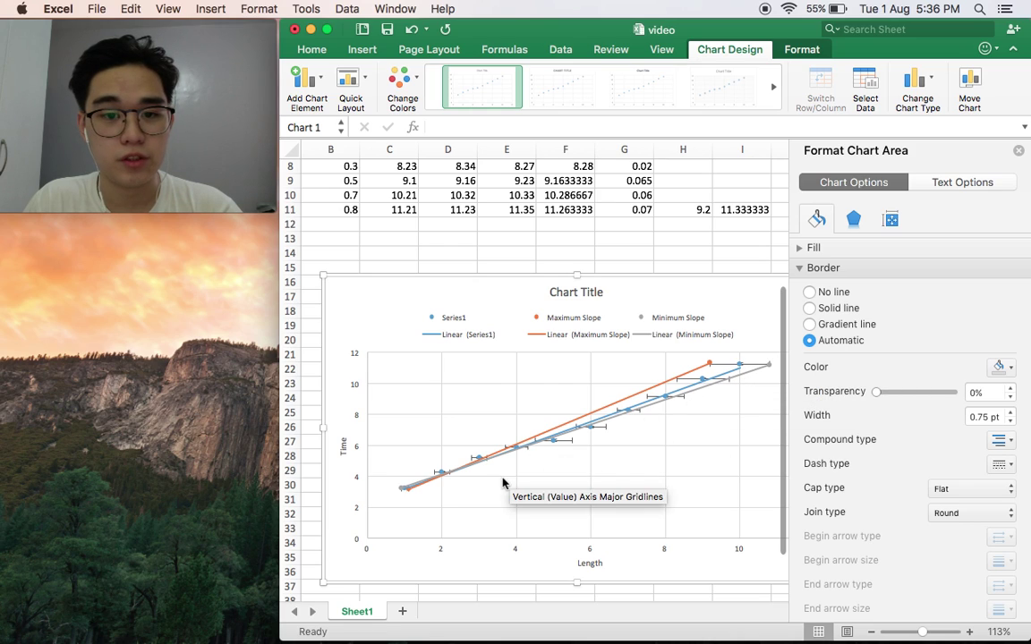
{"action": "left_click", "coordinate": [452, 320]}
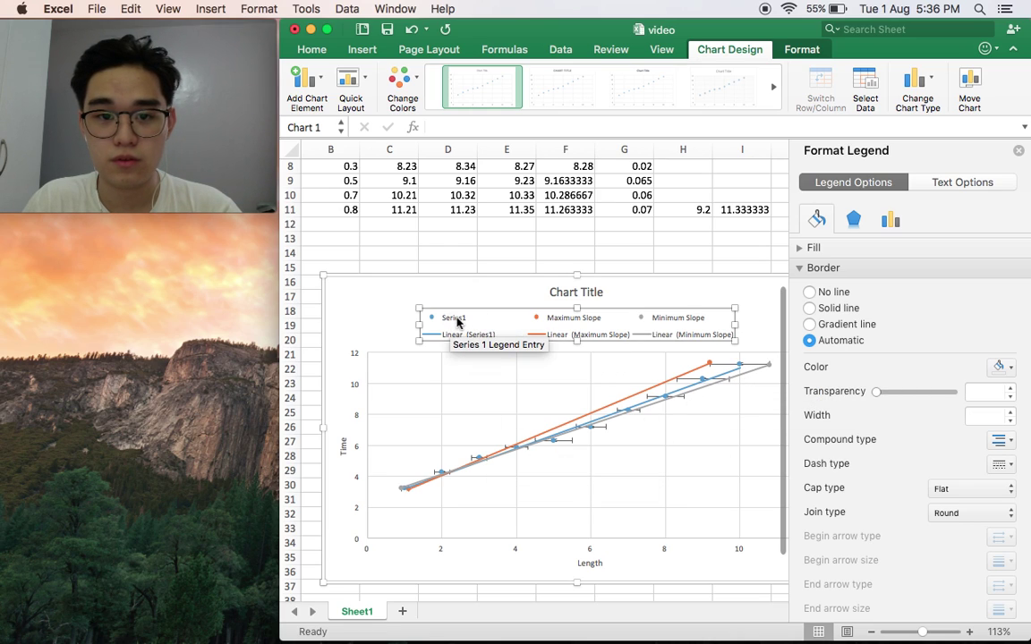
{"action": "right_click", "coordinate": [444, 413]}
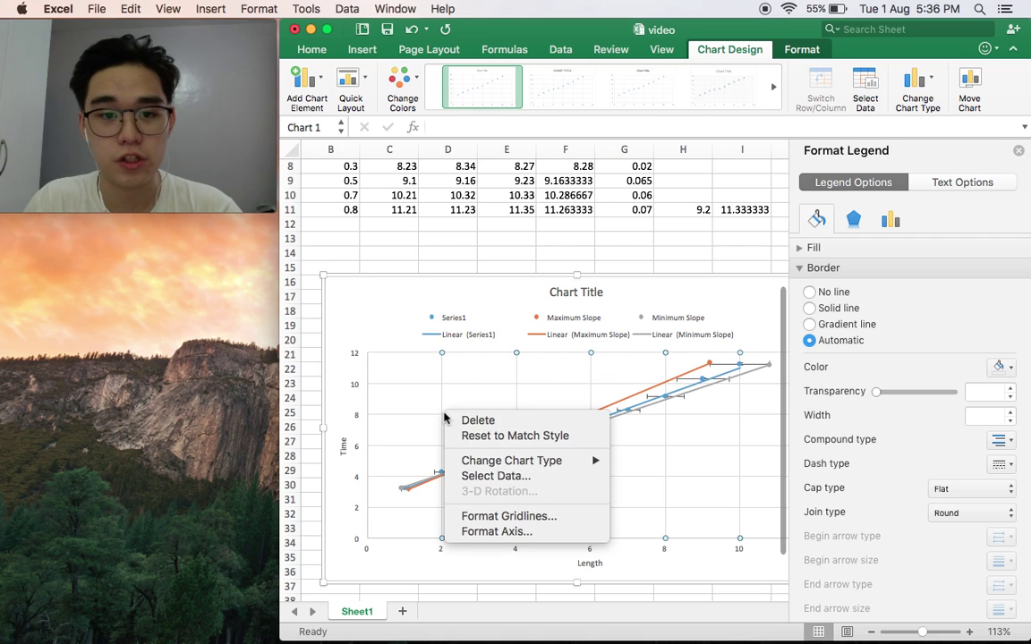
{"action": "left_click", "coordinate": [511, 478]}
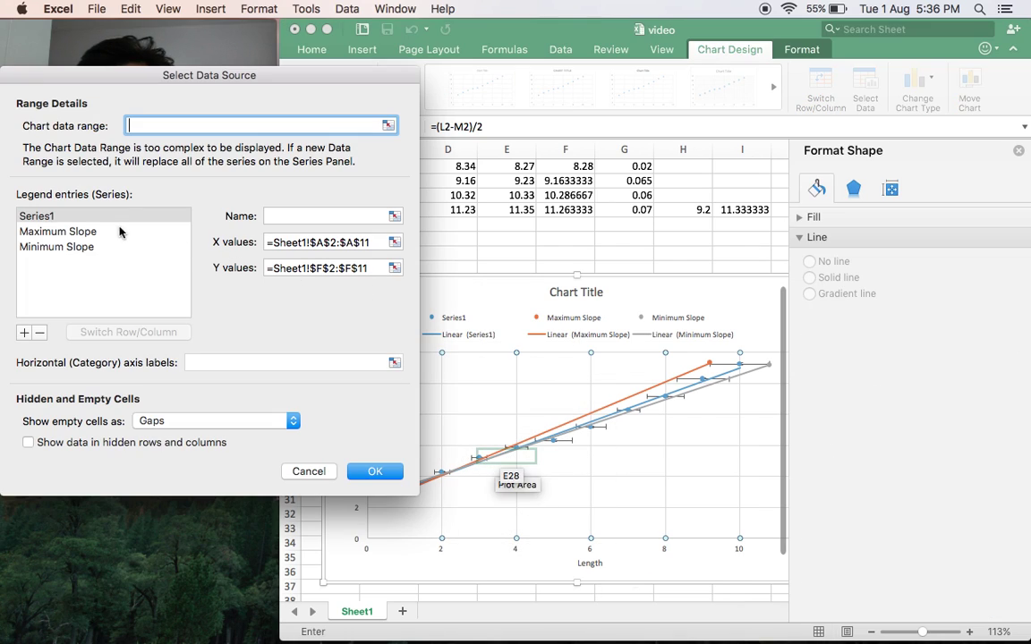
{"action": "left_click", "coordinate": [85, 219]}
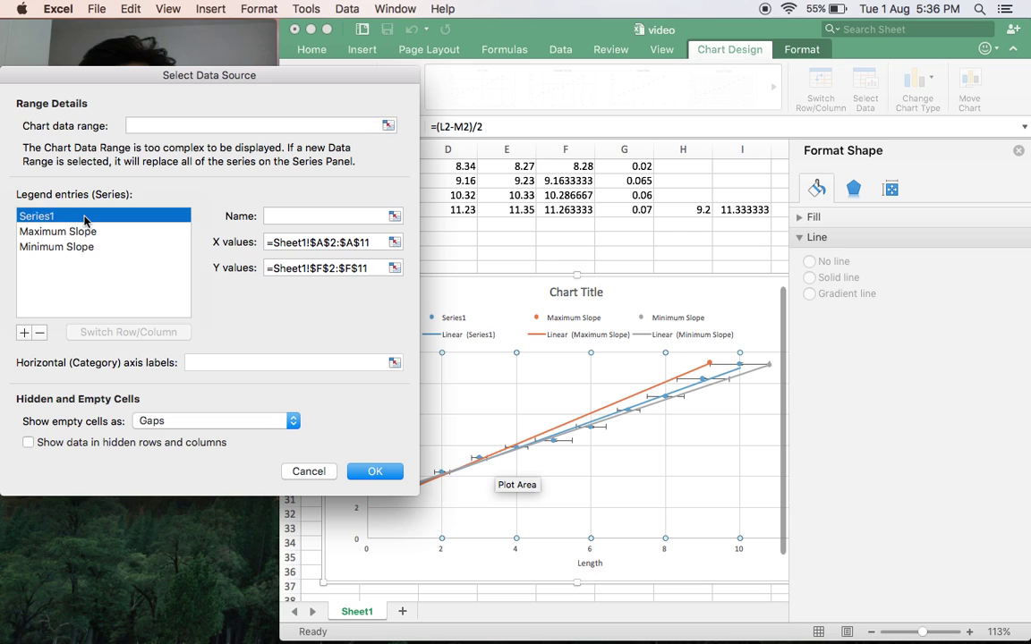
{"action": "left_click", "coordinate": [297, 218]}
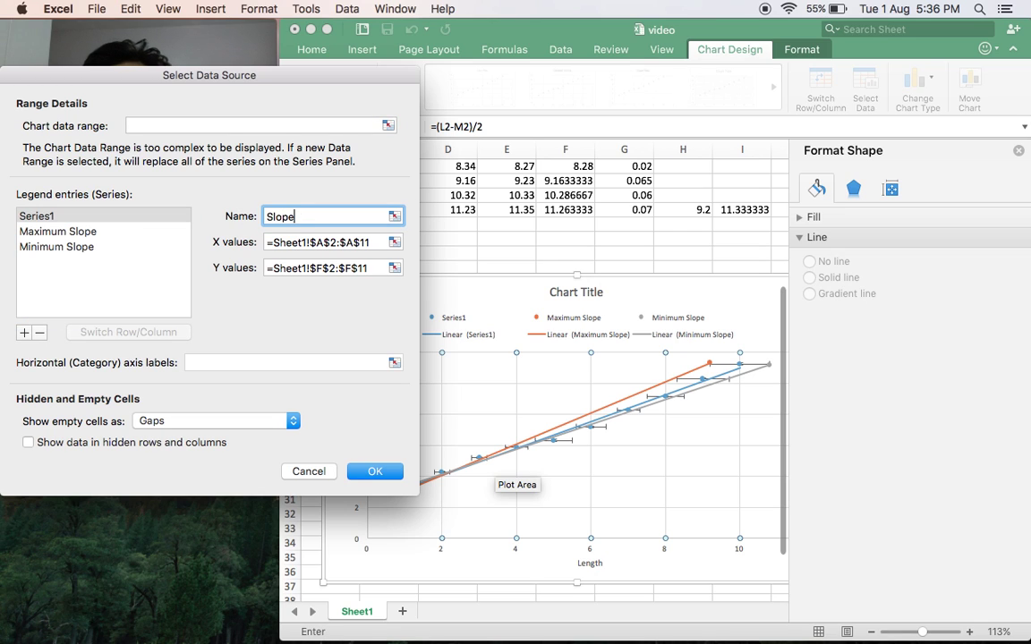
{"action": "type", "text": "Slope"}
{"action": "key", "text": "Return"}
{"action": "left_click", "coordinate": [433, 349]}
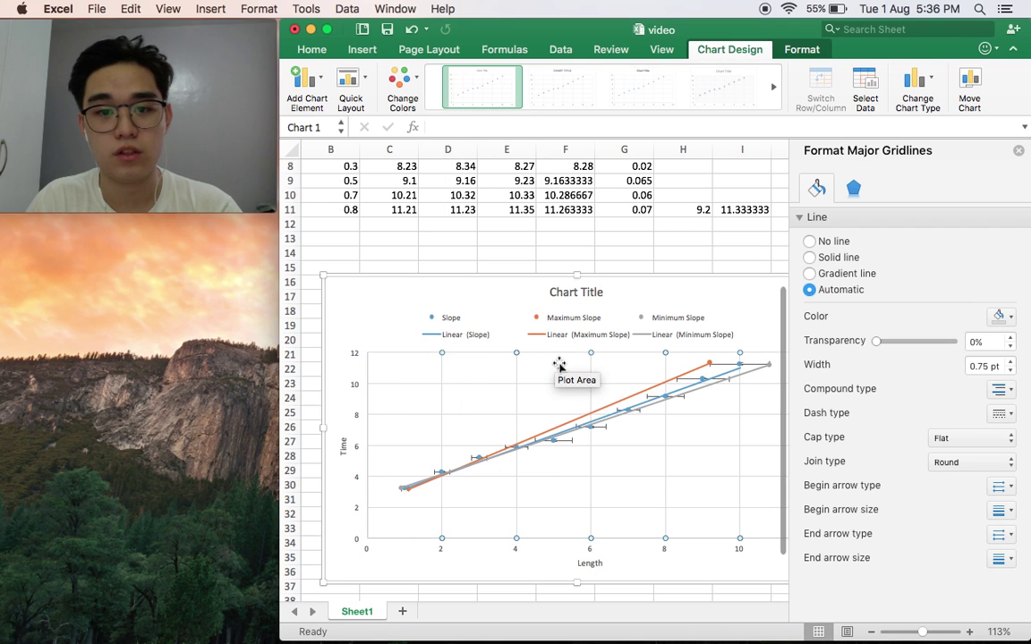
- Change the chart title to Length vs Time
{"action": "scroll", "coordinate": [559, 366], "scroll_direction": "right", "scroll_amount": 1}
{"action": "scroll", "coordinate": [627, 394], "scroll_direction": "up", "scroll_amount": 1}
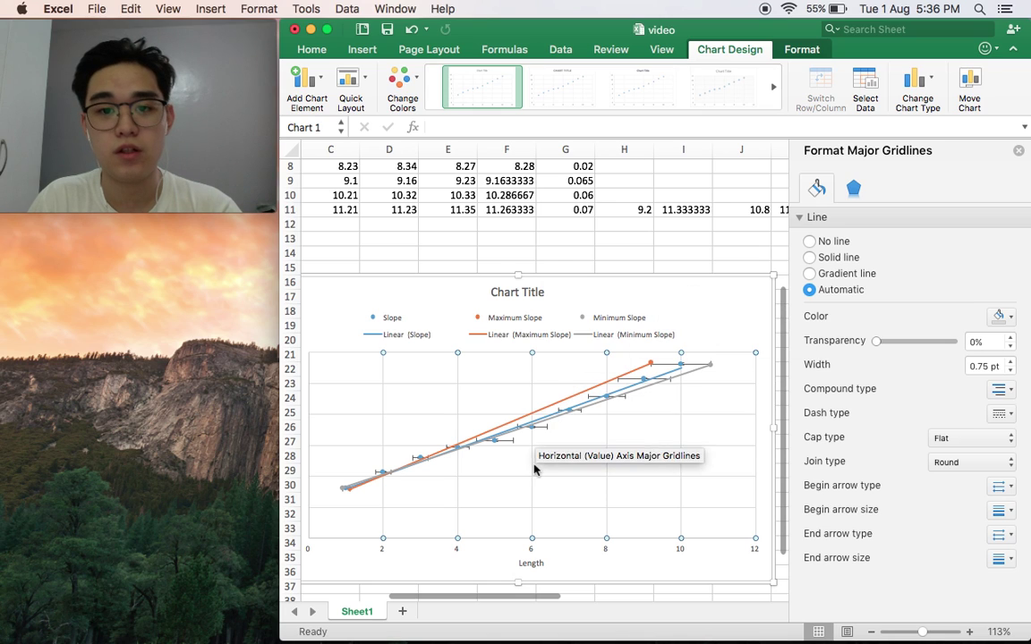
{"action": "left_click", "coordinate": [577, 481]}
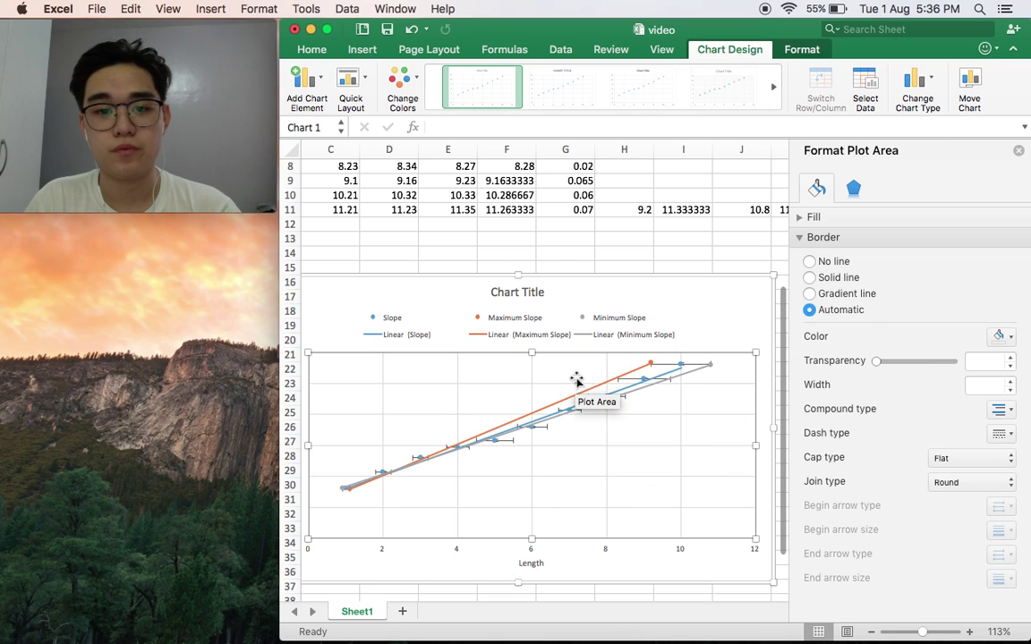
{"action": "scroll", "coordinate": [576, 379], "scroll_direction": "up", "scroll_amount": 3}
{"action": "scroll", "coordinate": [536, 358], "scroll_direction": "up", "scroll_amount": 2}
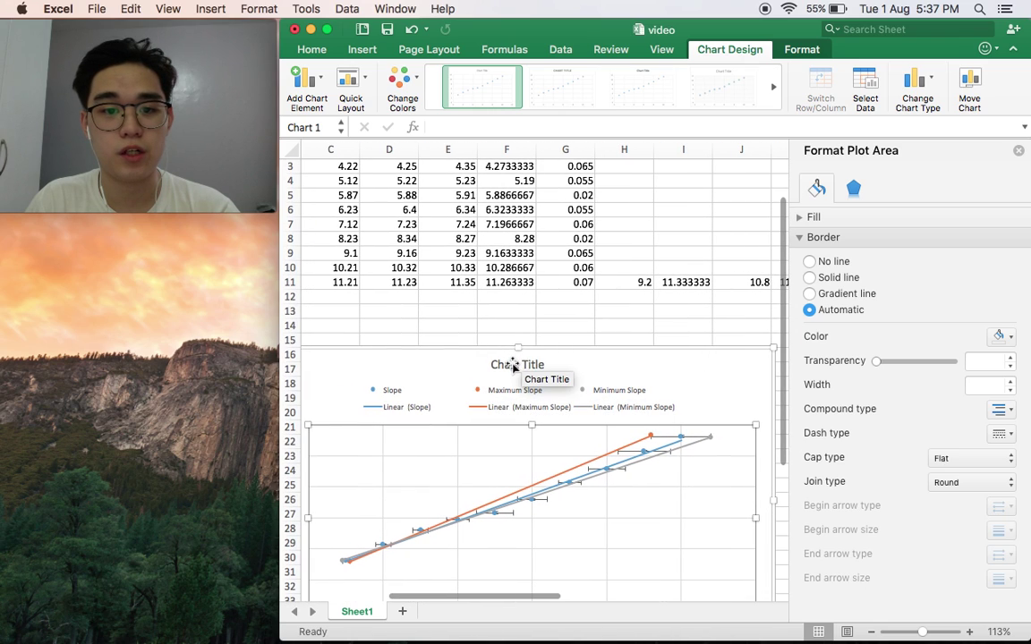
{"action": "left_click", "coordinate": [524, 371]}
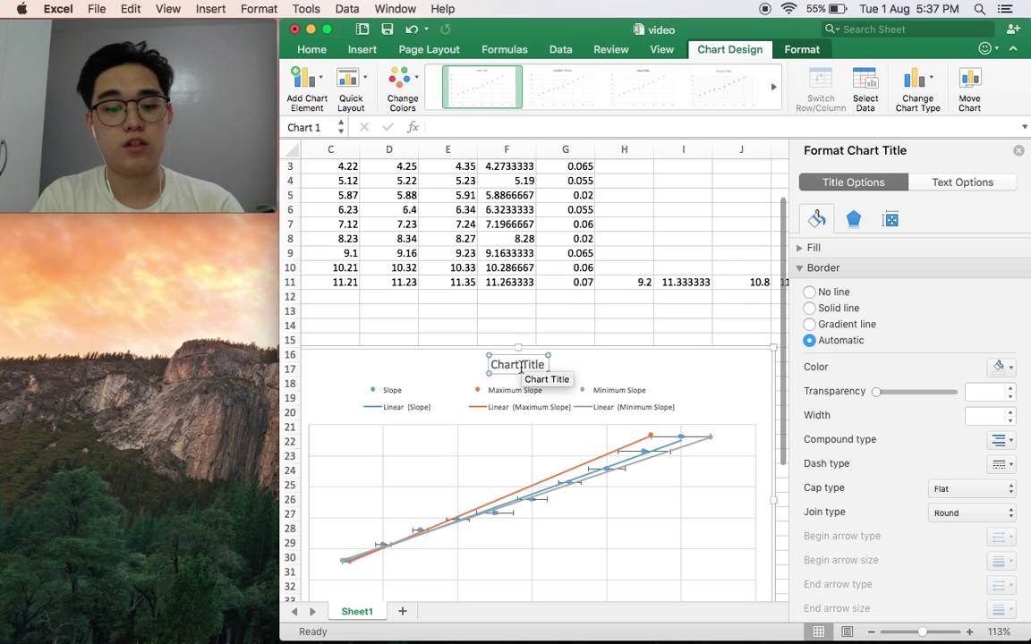
{"action": "type", "text": "Length vs Time"}
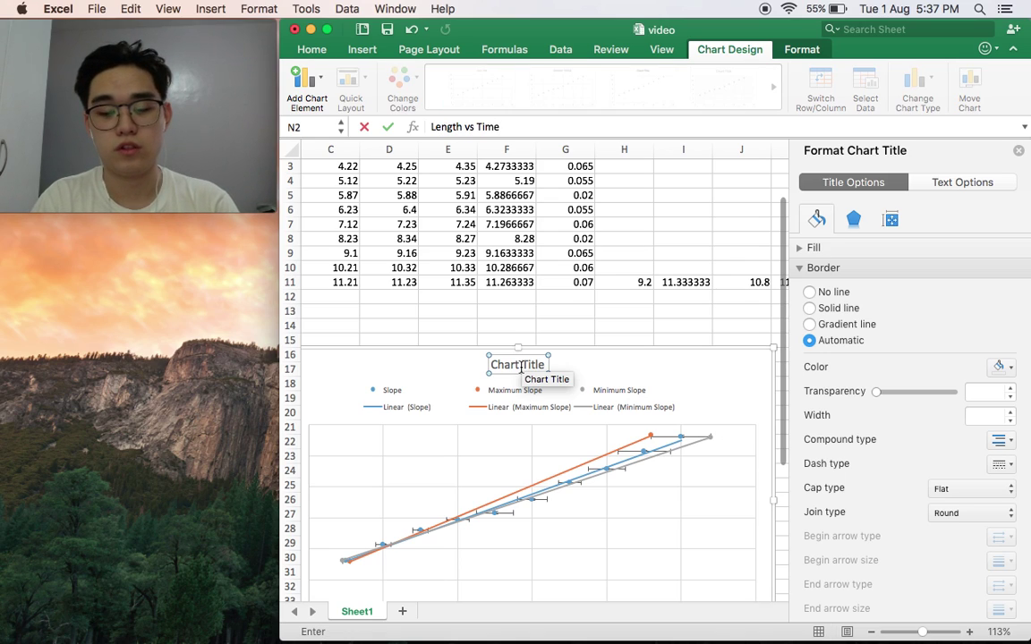
{"action": "key", "text": "Return"}
- Look over the chart and slope columns, and check the Time unc formula in G2 against the T3 reading in E2
{"action": "scroll", "coordinate": [598, 358], "scroll_direction": "down", "scroll_amount": 5}
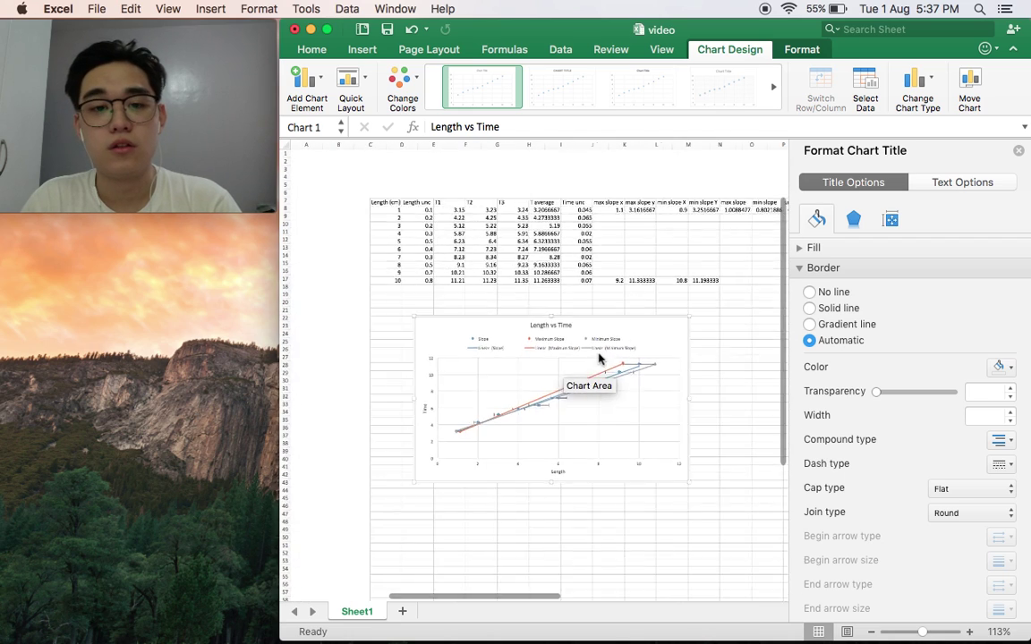
{"action": "left_click", "coordinate": [599, 357]}
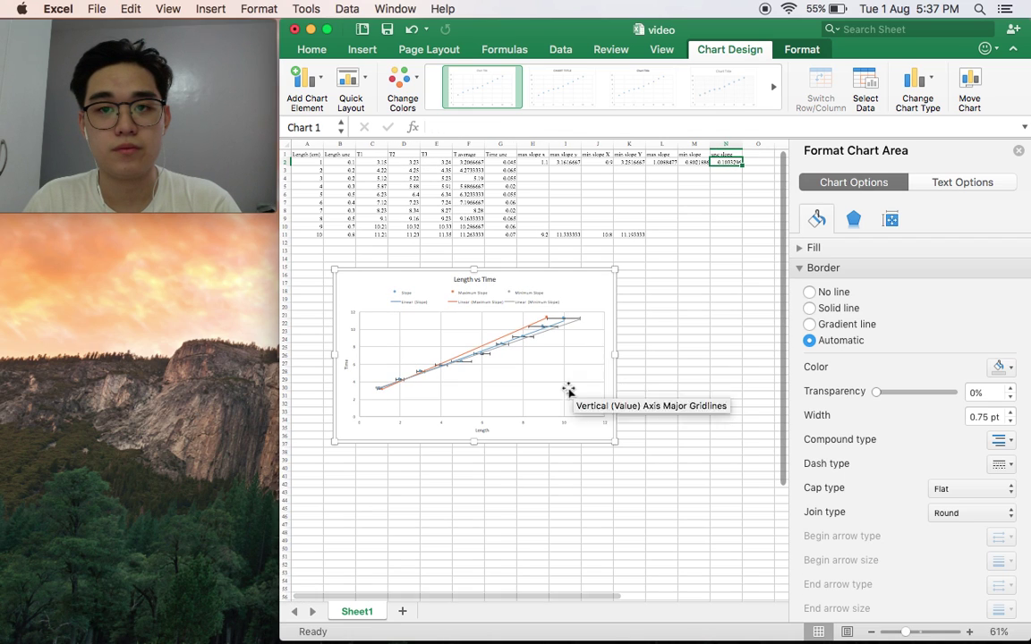
{"action": "scroll", "coordinate": [525, 353], "scroll_direction": "right", "scroll_amount": 1}
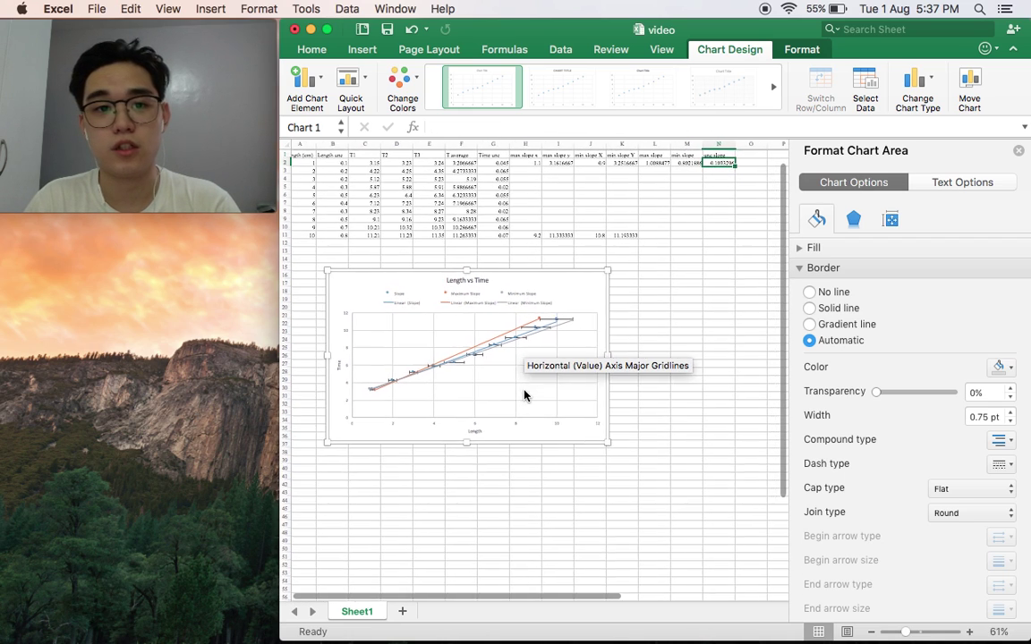
{"action": "scroll", "coordinate": [526, 396], "scroll_direction": "left", "scroll_amount": 1}
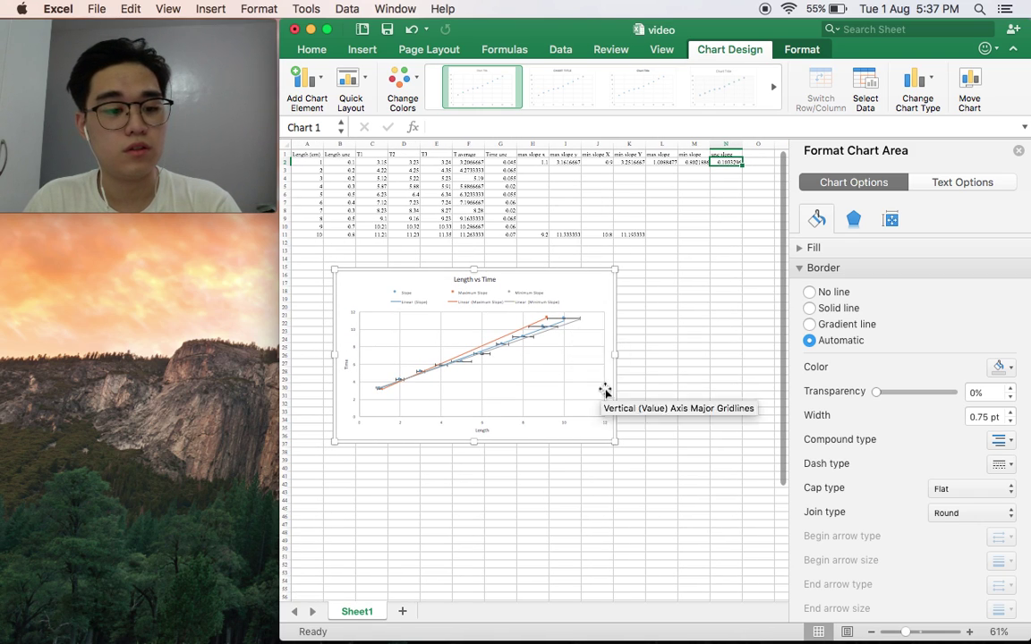
{"action": "scroll", "coordinate": [527, 230], "scroll_direction": "right", "scroll_amount": 3}
{"action": "scroll", "coordinate": [528, 229], "scroll_direction": "up", "scroll_amount": 5}
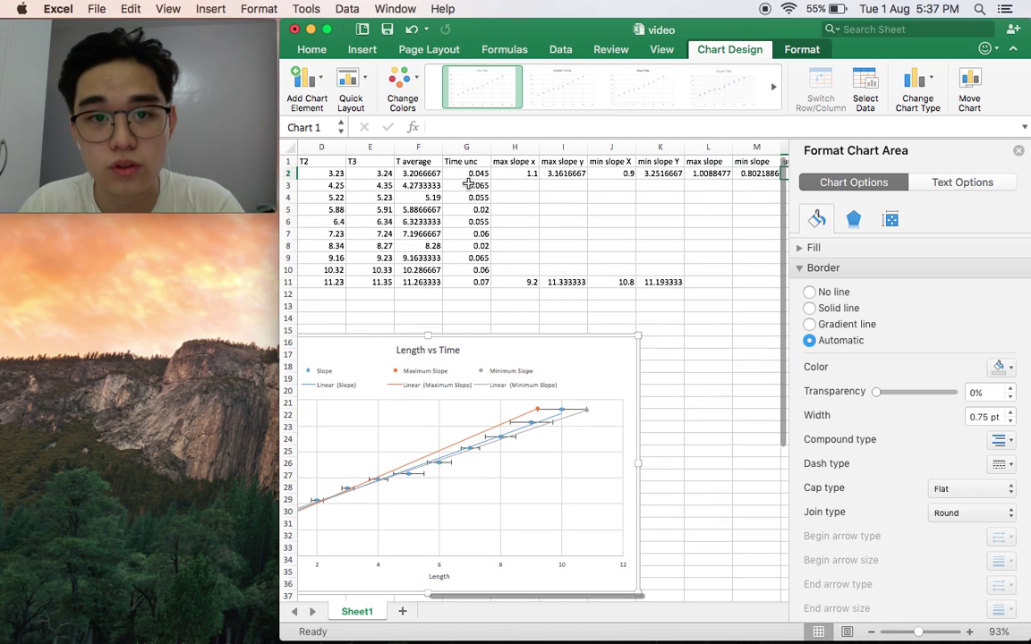
{"action": "scroll", "coordinate": [537, 190], "scroll_direction": "right", "scroll_amount": 5}
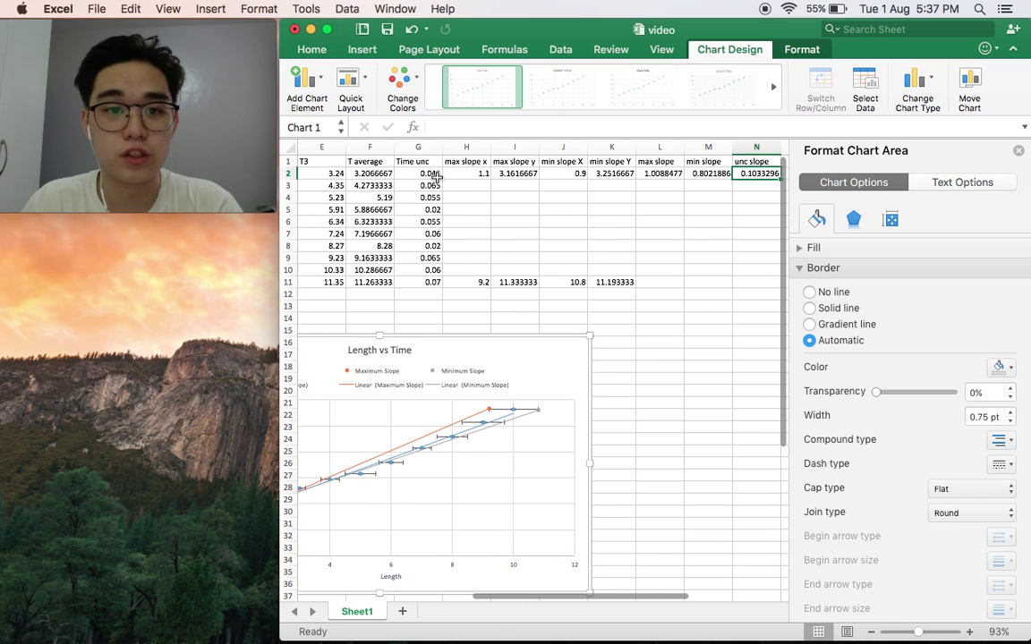
{"action": "left_click", "coordinate": [438, 175]}
{"action": "scroll", "coordinate": [507, 220], "scroll_direction": "left", "scroll_amount": 5}
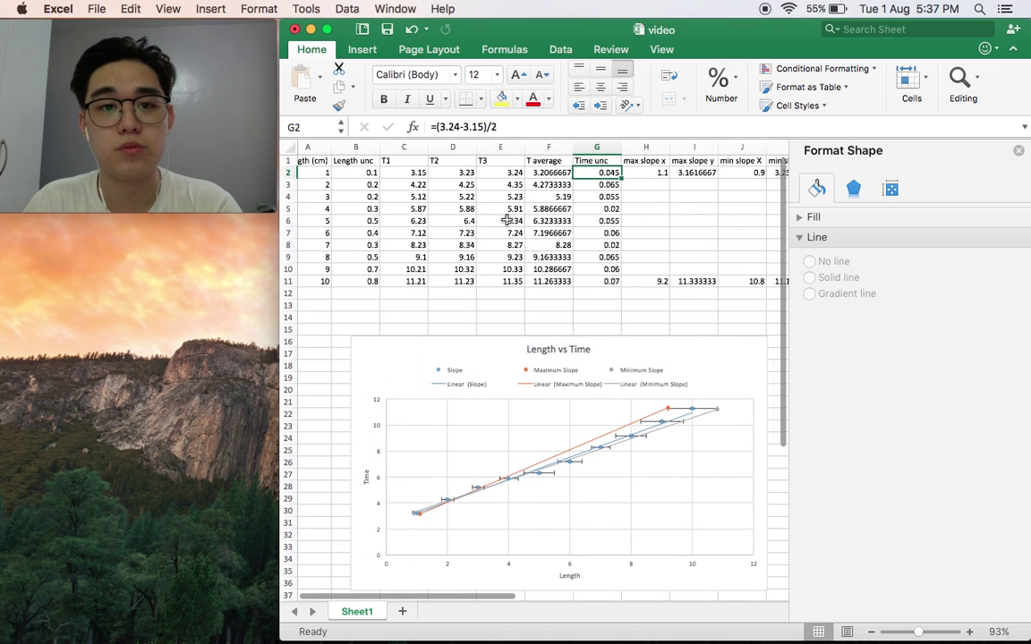
{"action": "left_click", "coordinate": [524, 175]}
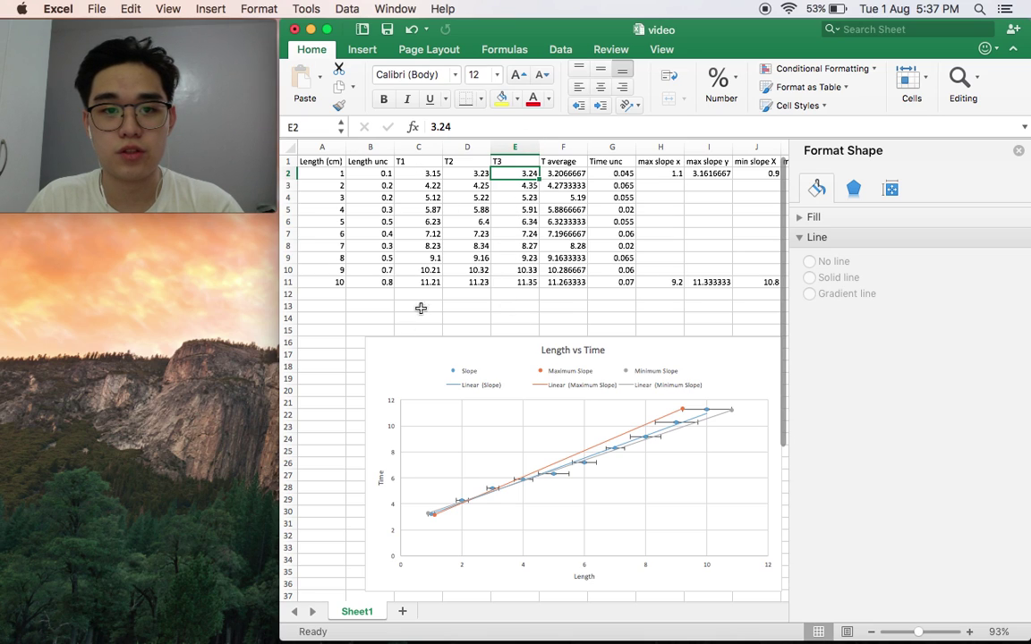
- Check the Time unc formulas row by row from G2 down to G11
{"action": "left_click", "coordinate": [621, 174]}
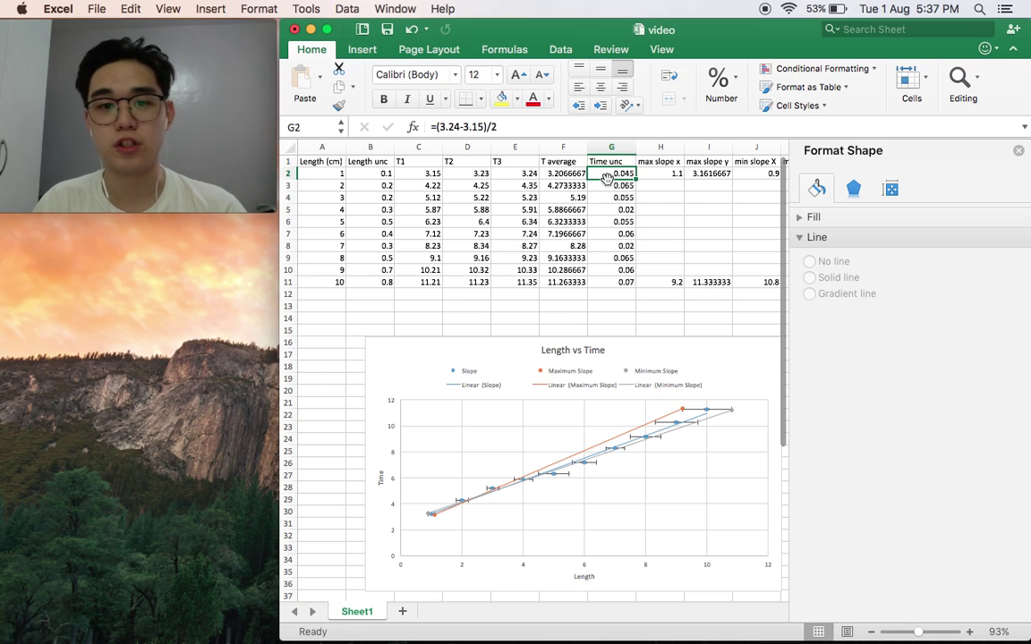
{"action": "key", "text": "Down"}
{"action": "key", "text": "Down"}
{"action": "key", "text": "Down"}
{"action": "key", "text": "Down"}
{"action": "key", "text": "Down"}
{"action": "key", "text": "Down"}
{"action": "key", "text": "Down"}
{"action": "key", "text": "Down"}
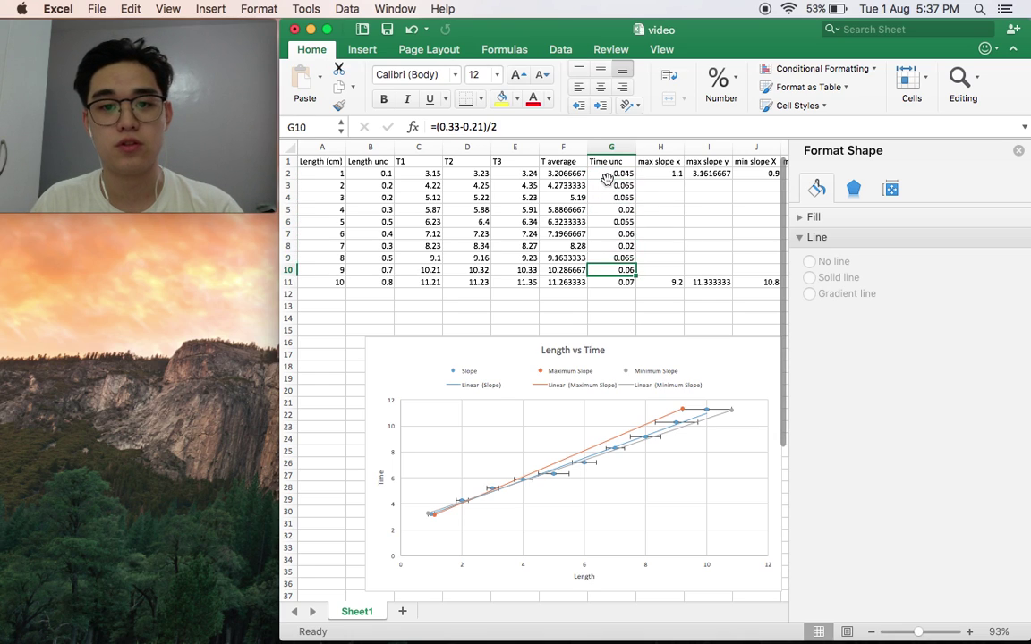
{"action": "key", "text": "Down"}
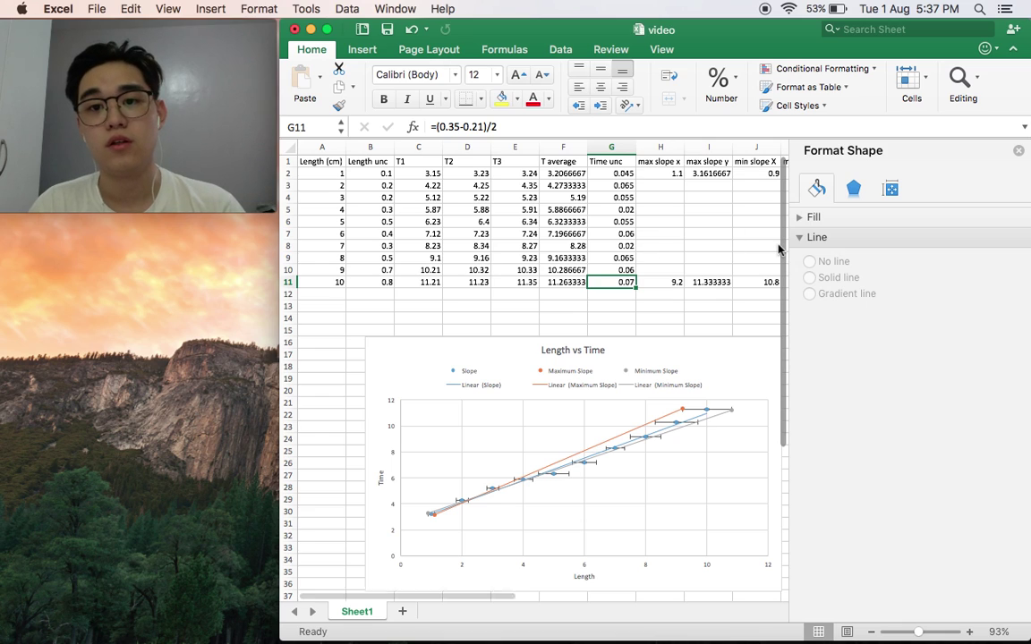
- Look over the Length vs Time chart with its legend and trendlines together with the full data table
{"action": "scroll", "coordinate": [716, 264], "scroll_direction": "right", "scroll_amount": 3}
{"action": "scroll", "coordinate": [644, 278], "scroll_direction": "left", "scroll_amount": 3}
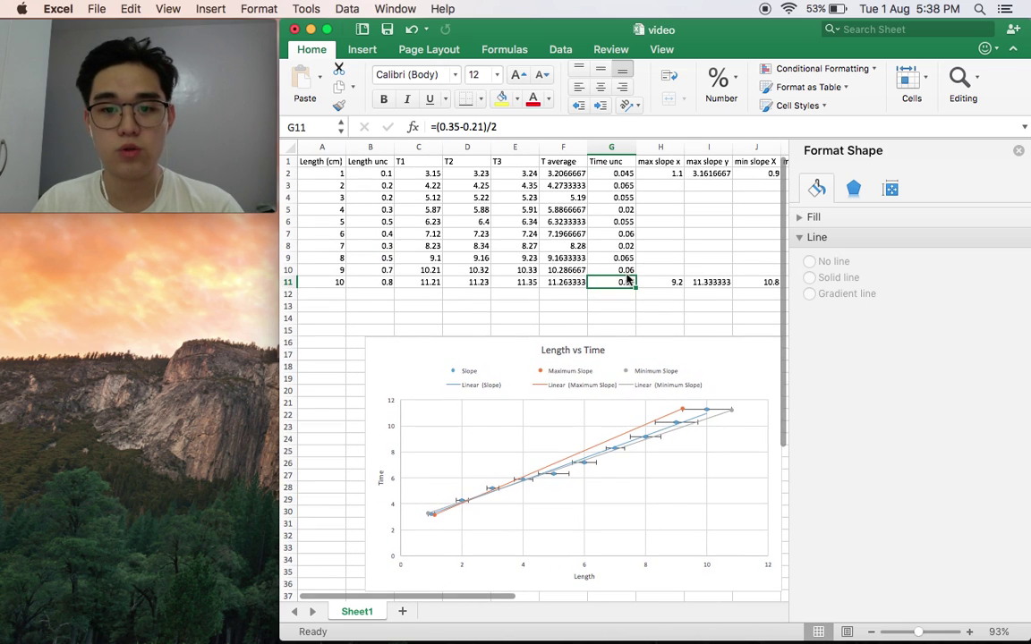
{"action": "scroll", "coordinate": [617, 391], "scroll_direction": "down", "scroll_amount": 2}
{"action": "scroll", "coordinate": [617, 391], "scroll_direction": "right", "scroll_amount": 1}
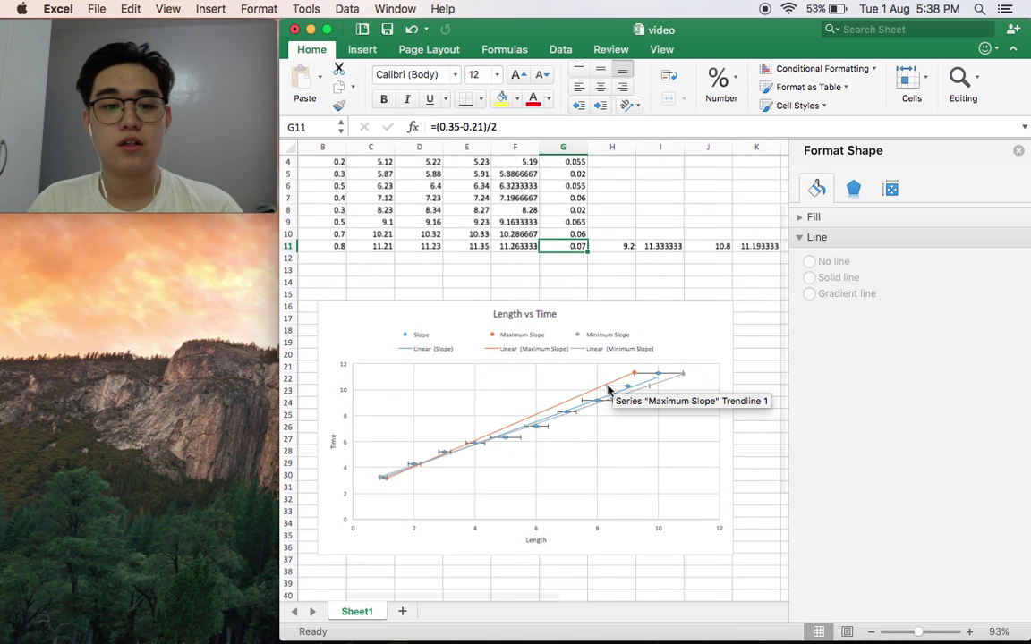
{"action": "scroll", "coordinate": [608, 391], "scroll_direction": "down", "scroll_amount": 4}
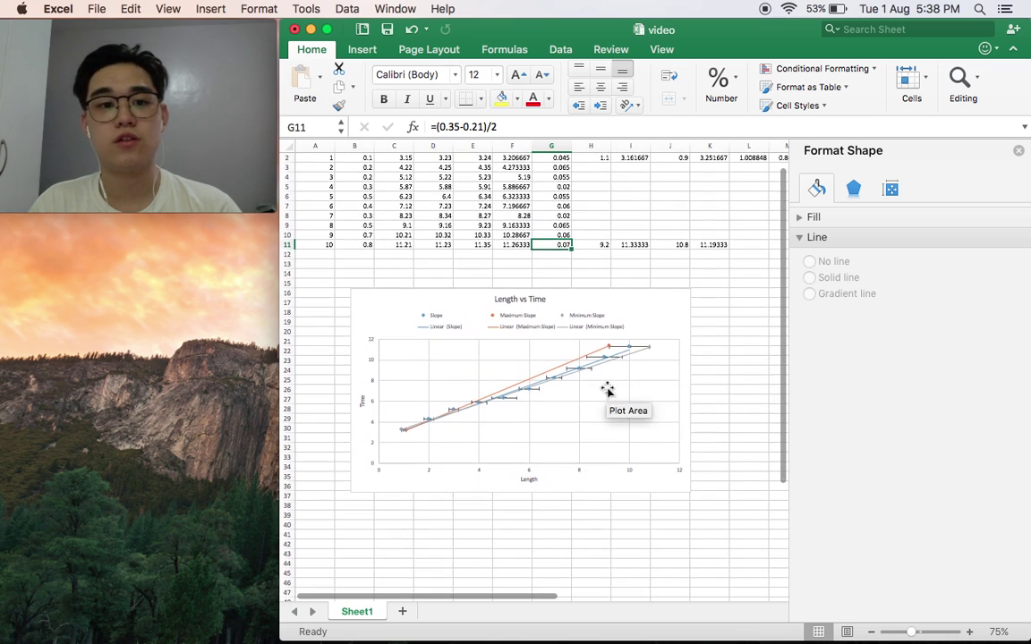
{"action": "scroll", "coordinate": [608, 391], "scroll_direction": "down", "scroll_amount": 2}
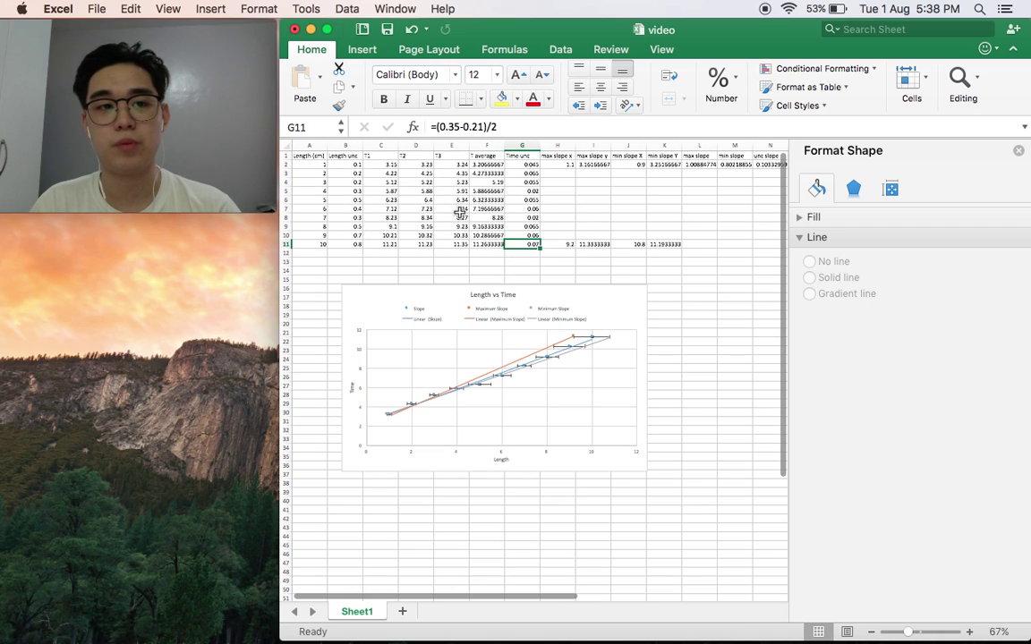